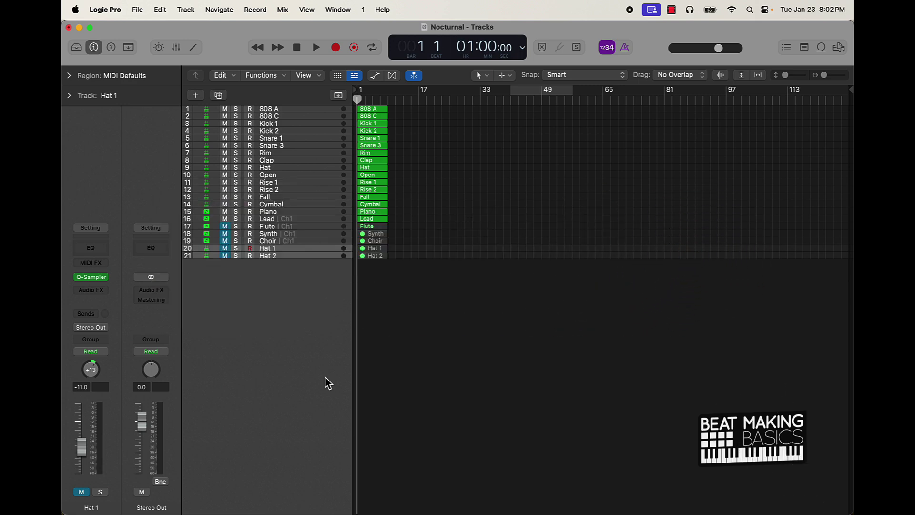
# - Unmute the Flute track in the track list
pyautogui.press('super+Right')
pyautogui.press('super+Right')
pyautogui.press('super+Right')
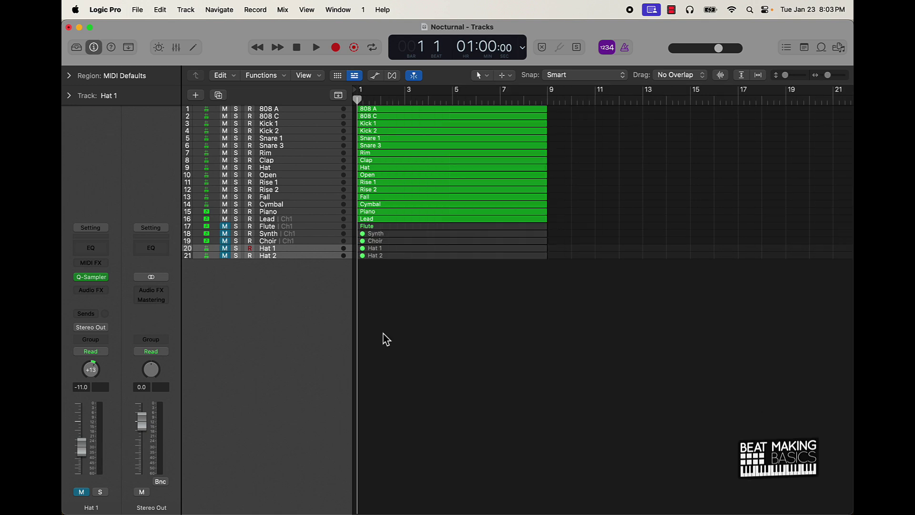
pyautogui.click(225, 226)
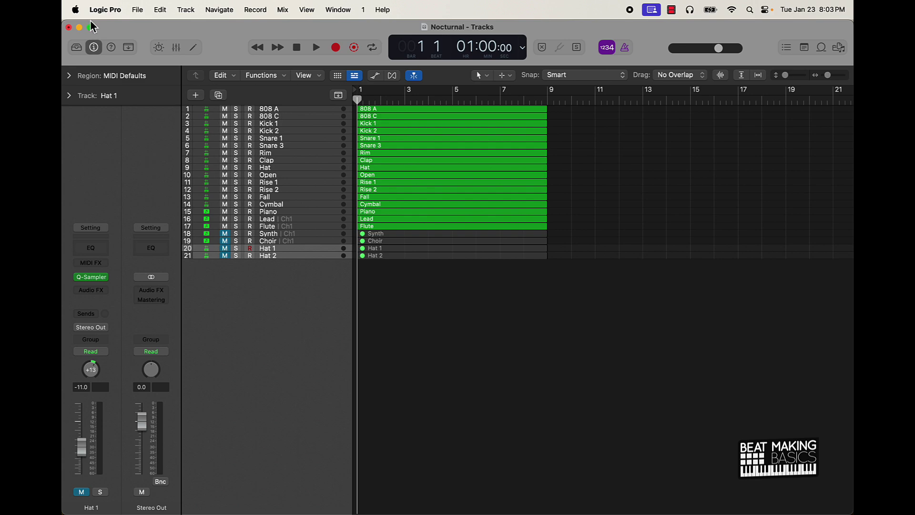
# - Examine the mixer levels of the channels 808 A through Kick 2
pyautogui.click(175, 48)
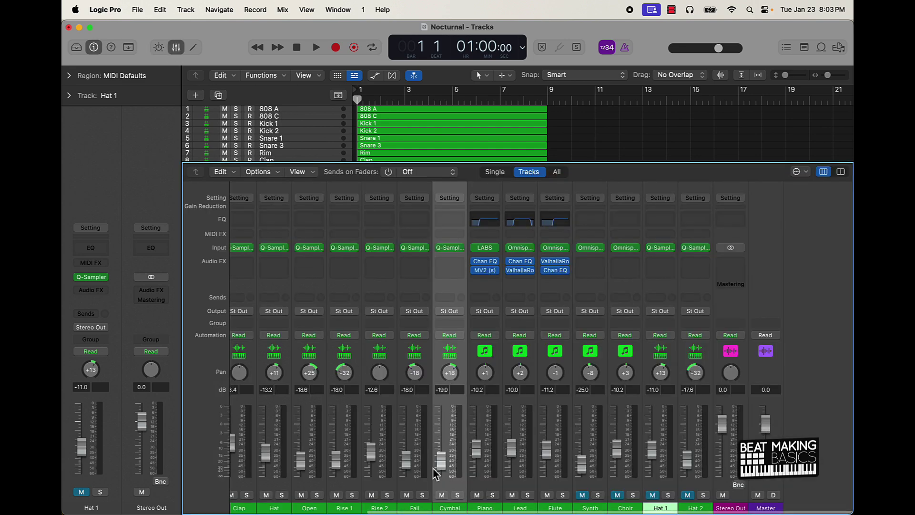
pyautogui.hscroll(-10, 453, 477)
pyautogui.click(245, 487)
pyautogui.moveTo(355, 488); pyautogui.dragTo(358, 490)
pyautogui.moveTo(346, 450); pyautogui.dragTo(347, 453)
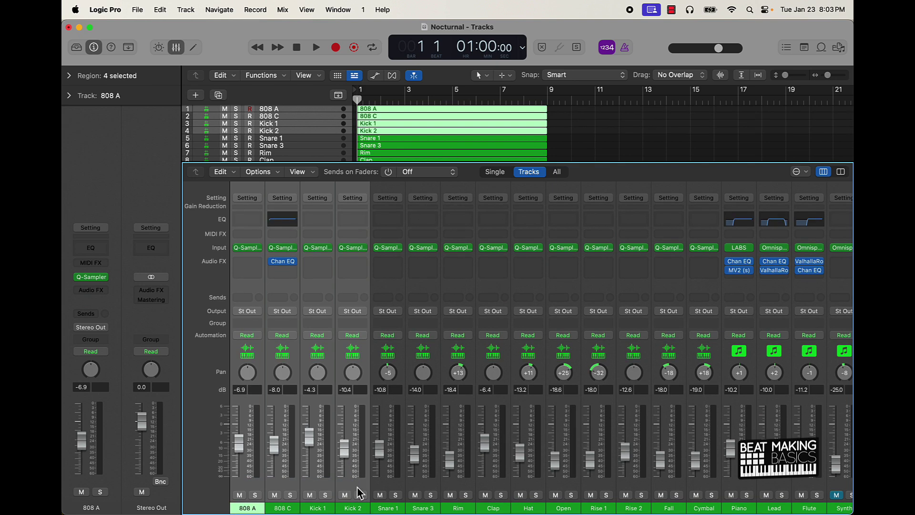
pyautogui.click(359, 491)
pyautogui.click(176, 48)
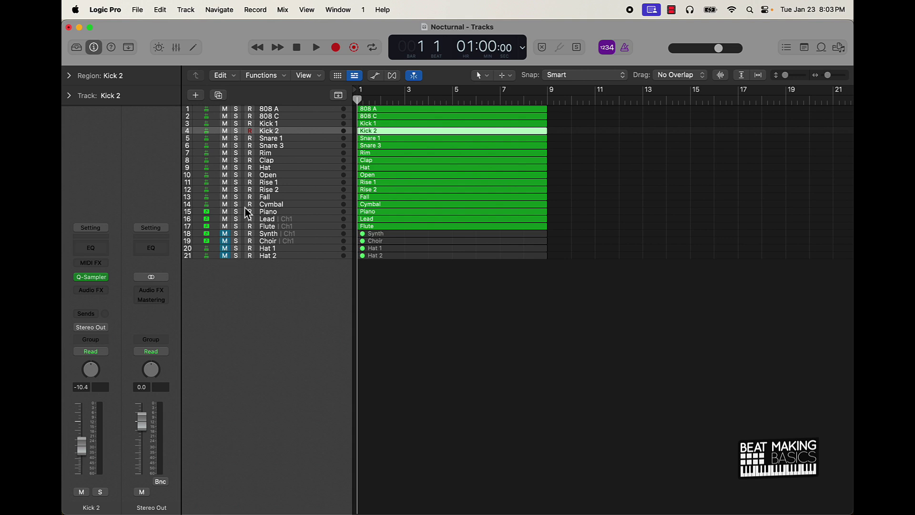
# - Set the cycle range from bar 1 to bar 9 and start looped playback
pyautogui.click(574, 188)
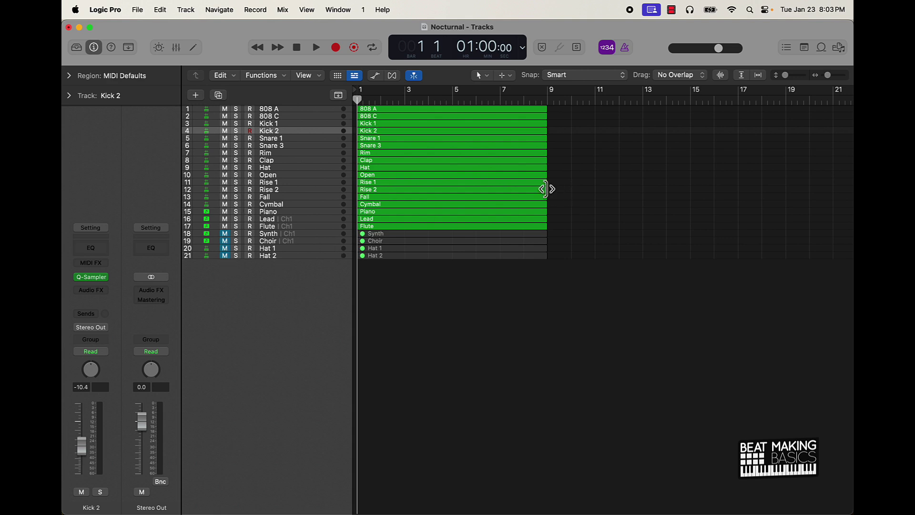
pyautogui.moveTo(362, 96); pyautogui.dragTo(548, 96)
pyautogui.press('space')
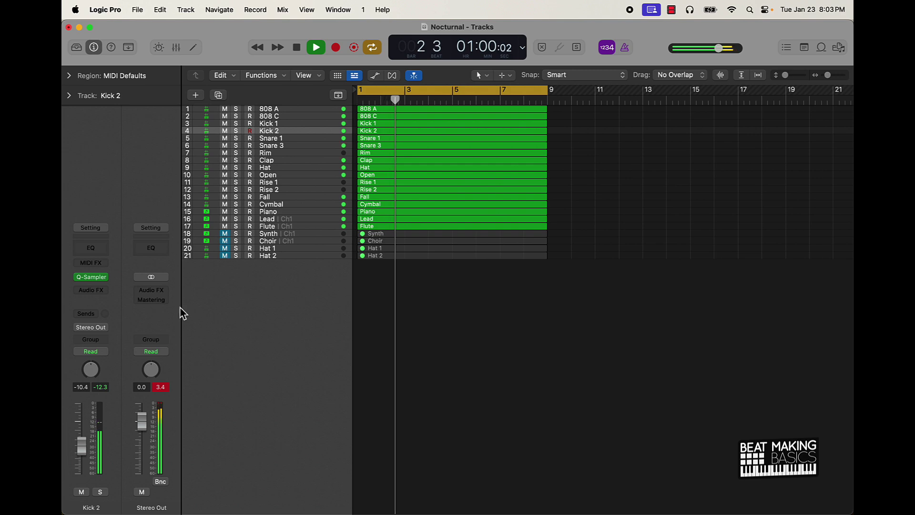
# - Lower the mixer levels of all channels from 808 A through Flute together by about 0.7 dB
pyautogui.click(176, 47)
pyautogui.hscroll(5, 729, 454)
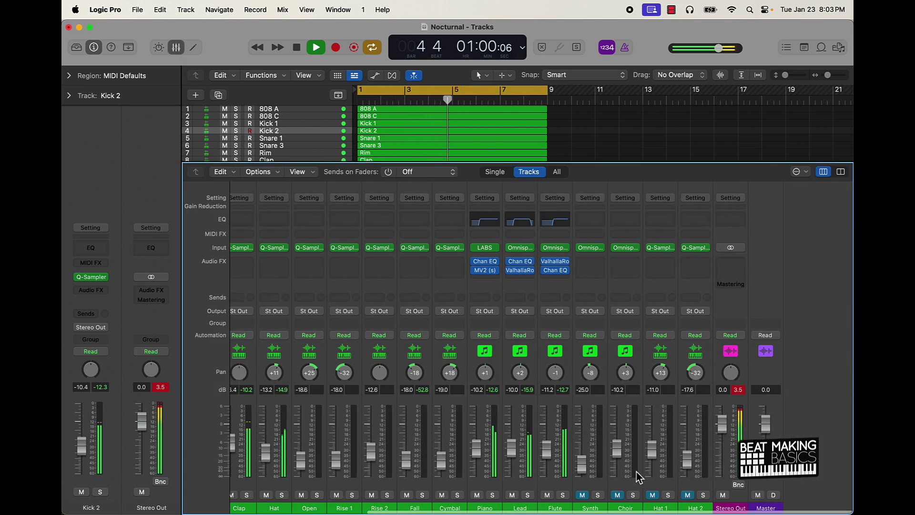
pyautogui.moveTo(555, 483); pyautogui.dragTo(127, 457)
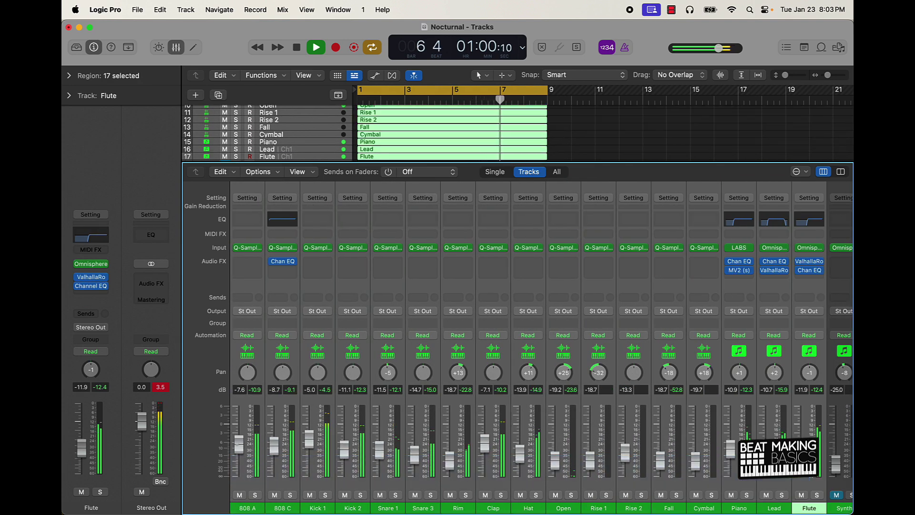
pyautogui.hscroll(5, 487, 416)
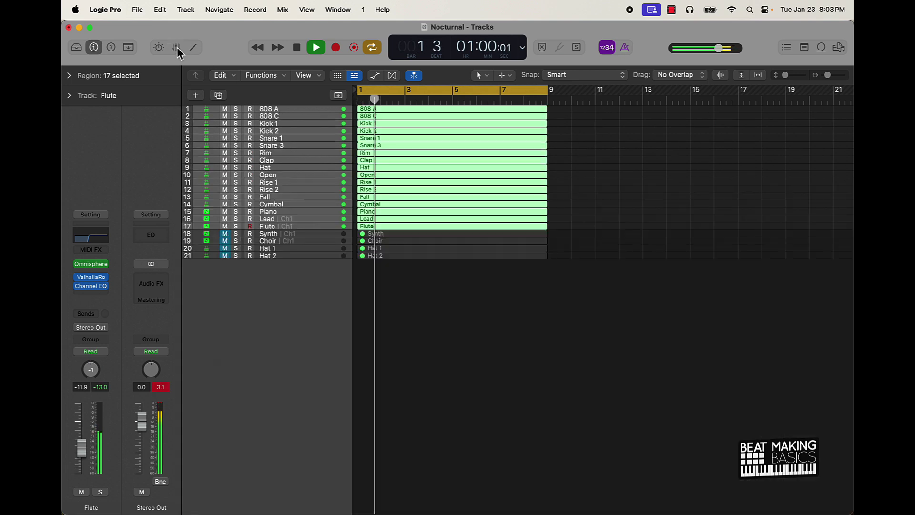
pyautogui.click(175, 47)
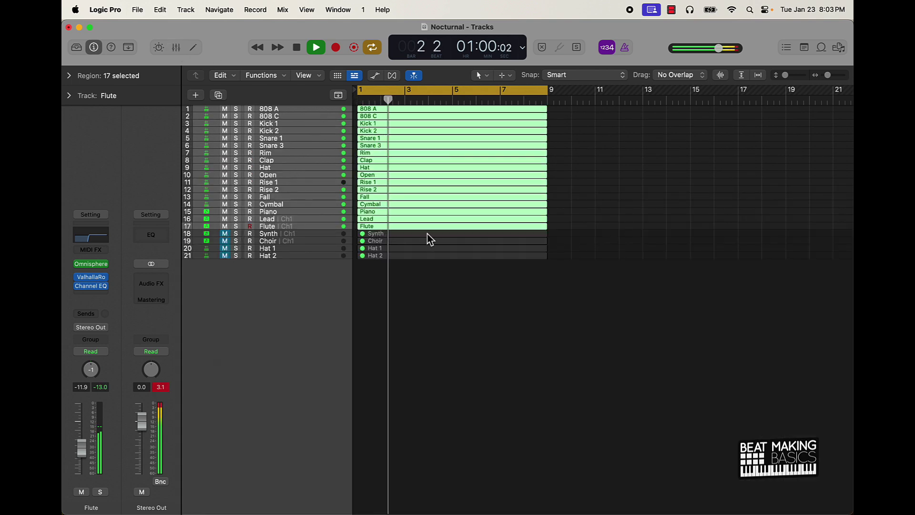
# - Route the outputs of the drum channels 808 A through Cymbal to Bus 1 and stop playback
pyautogui.click(176, 47)
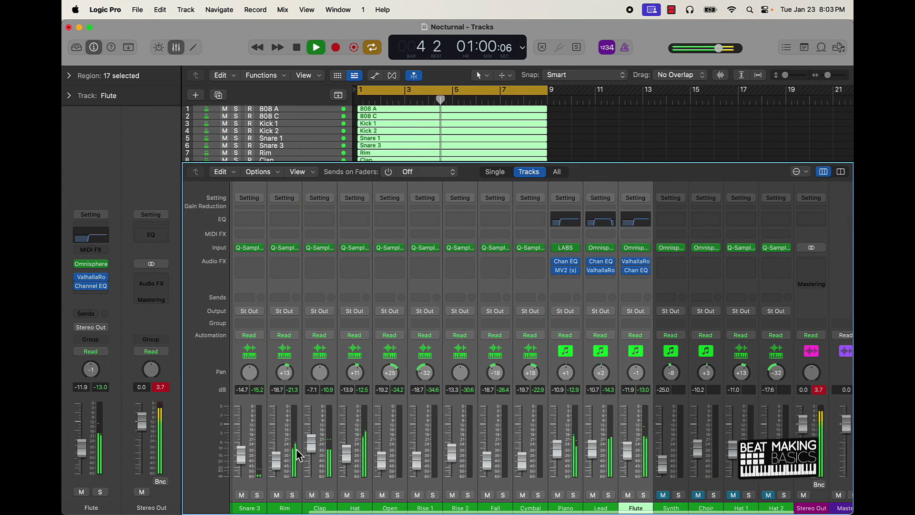
pyautogui.click(536, 509)
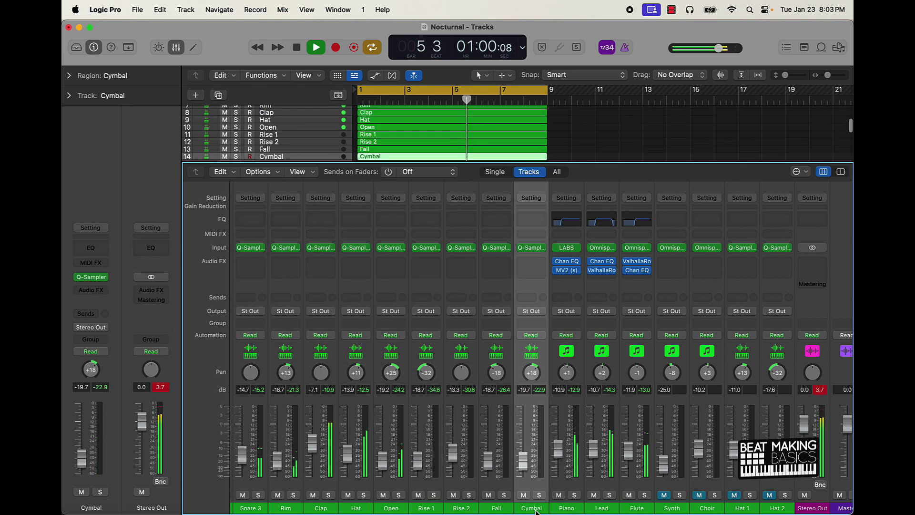
pyautogui.hscroll(-5, 381, 476)
pyautogui.press('super+a')
pyautogui.click(258, 313)
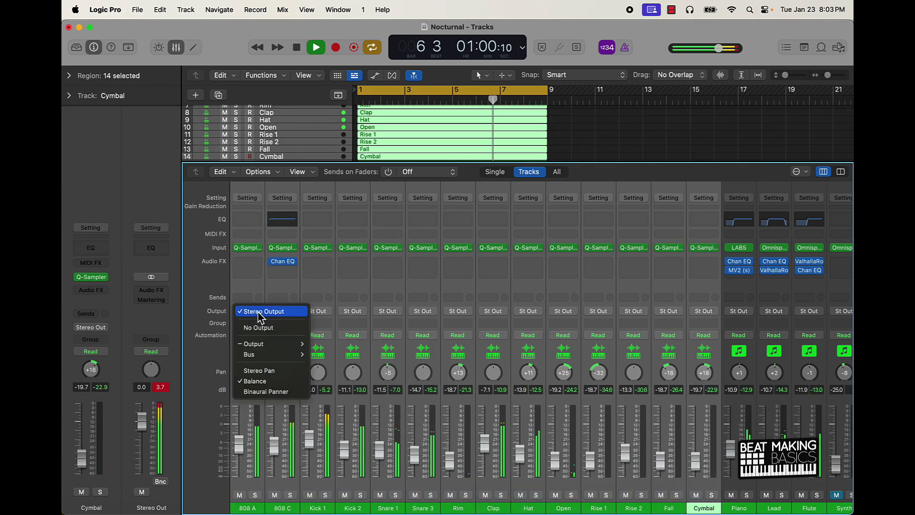
pyautogui.moveTo(267, 354)
pyautogui.click(350, 100)
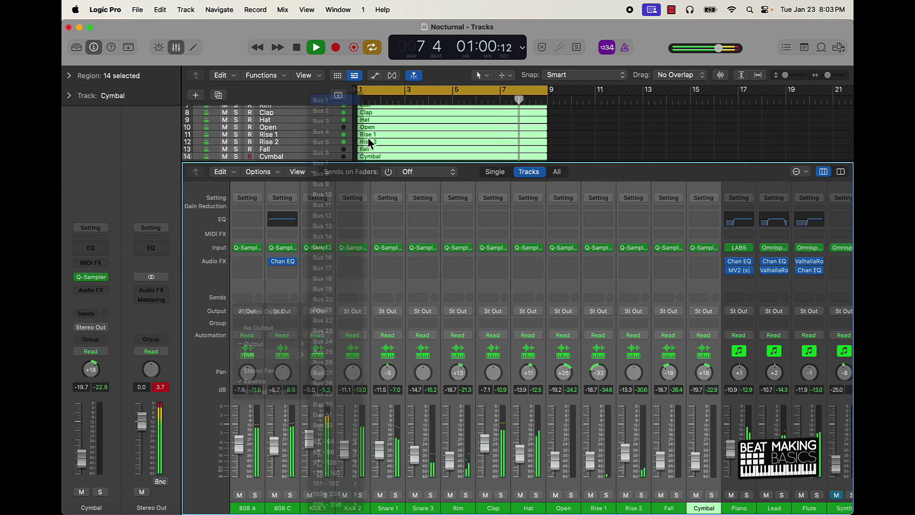
pyautogui.press('space')
# - Route the outputs of the instrument channels Piano through Choir to Bus 2
pyautogui.click(739, 508)
pyautogui.moveTo(788, 511); pyautogui.dragTo(634, 441)
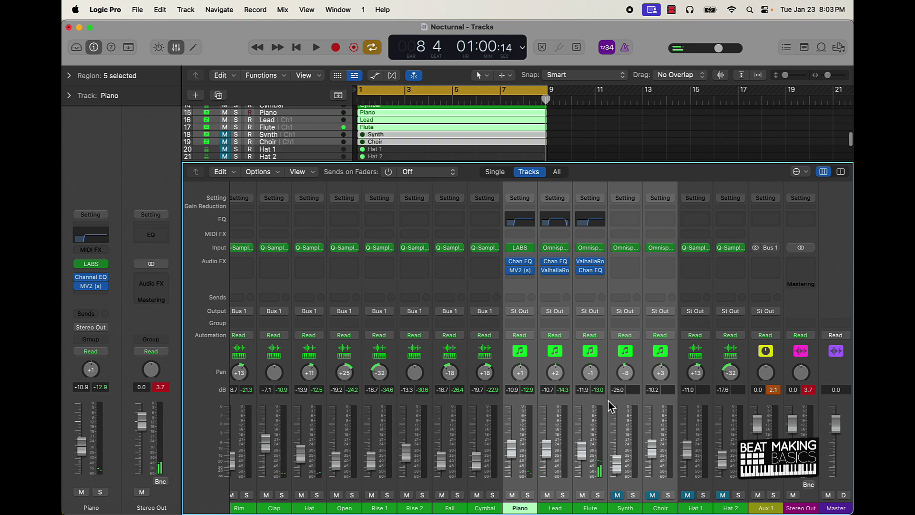
pyautogui.click(519, 312)
pyautogui.moveTo(548, 353)
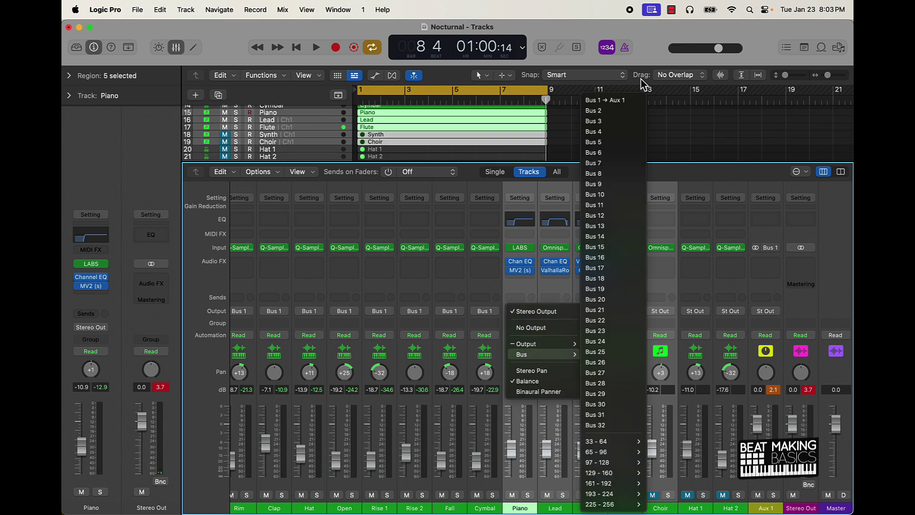
pyautogui.click(602, 111)
pyautogui.click(176, 48)
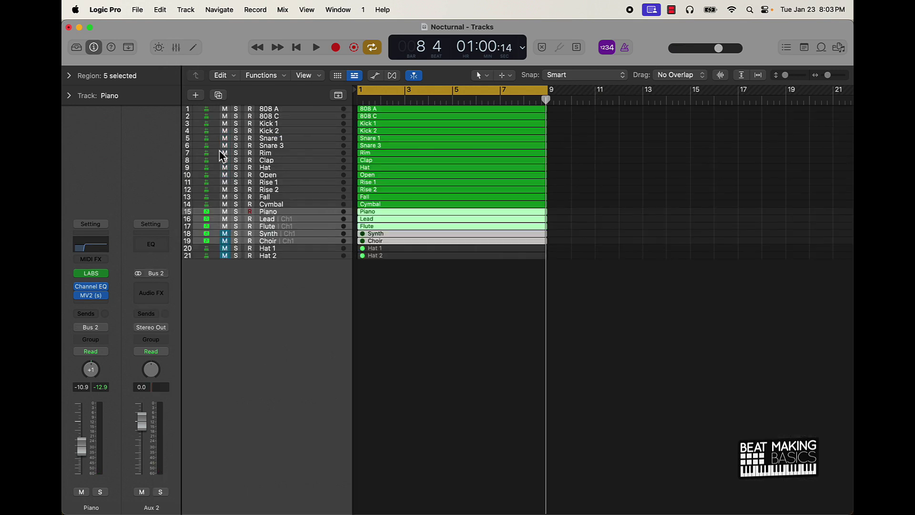
# - Lower Aux 1 and Aux 2 together to -4.9 dB in the mixer and play the loop to check the levels
pyautogui.click(176, 47)
pyautogui.click(766, 507)
pyautogui.keyDown('shift'); pyautogui.click(800, 508); pyautogui.keyUp('shift')
pyautogui.moveTo(757, 423); pyautogui.dragTo(756, 434)
pyautogui.keyDown('alt'); pyautogui.click(777, 389); pyautogui.keyUp('alt')
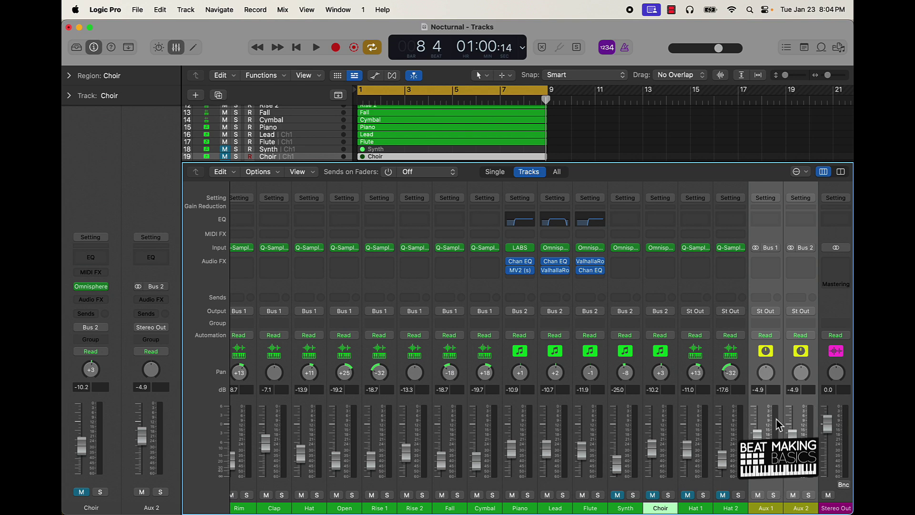
pyautogui.press('space')
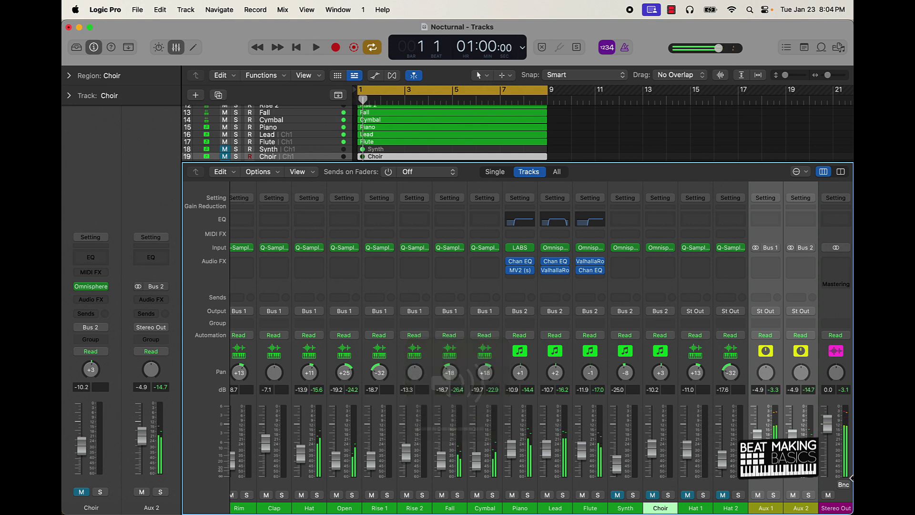
pyautogui.click(176, 46)
# - Select the regions on all 21 tracks and repeat them six times along the timeline
pyautogui.click(447, 294)
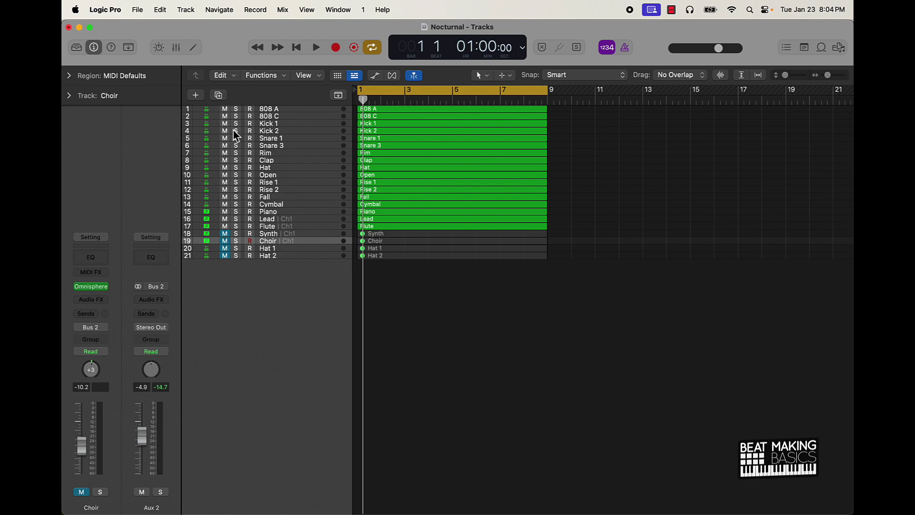
pyautogui.moveTo(436, 314); pyautogui.dragTo(445, 102)
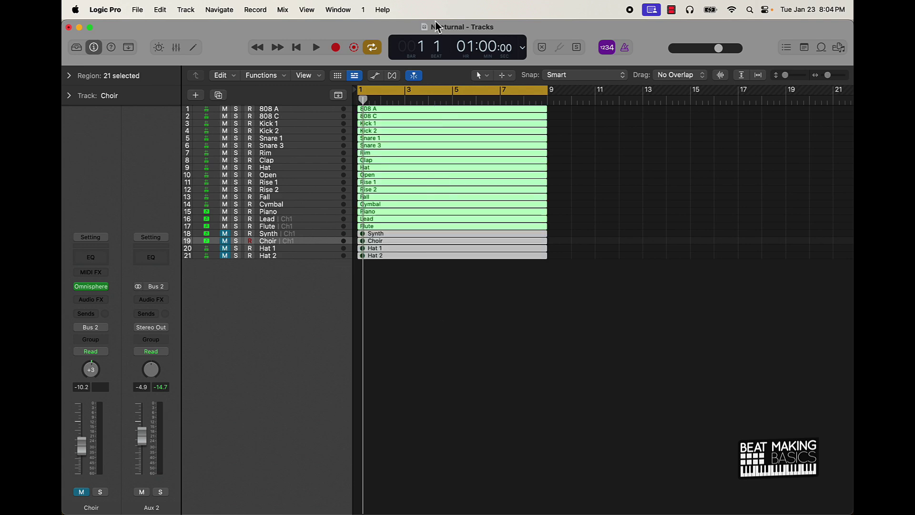
pyautogui.press('super+r')
pyautogui.press('super+r')
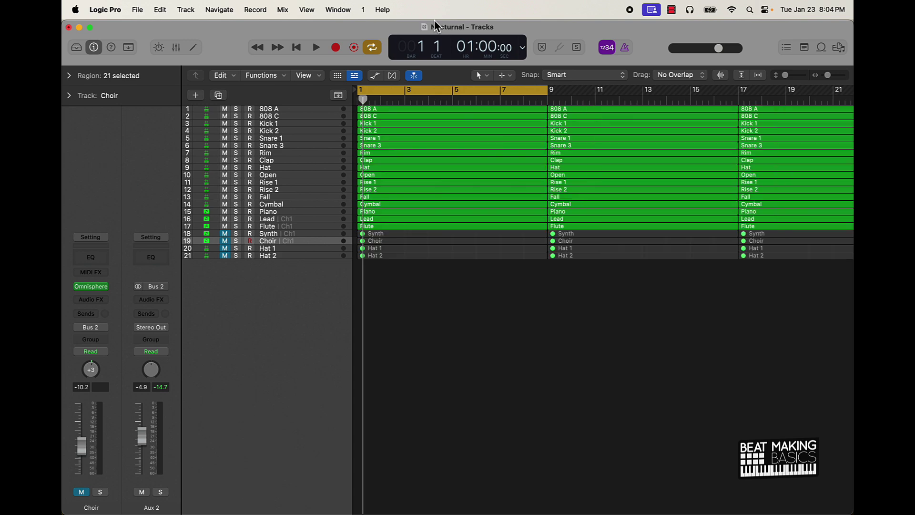
pyautogui.press('super+r')
pyautogui.press('super+r')
pyautogui.press('super+r')
pyautogui.press('super+r')
pyautogui.press('super+Left')
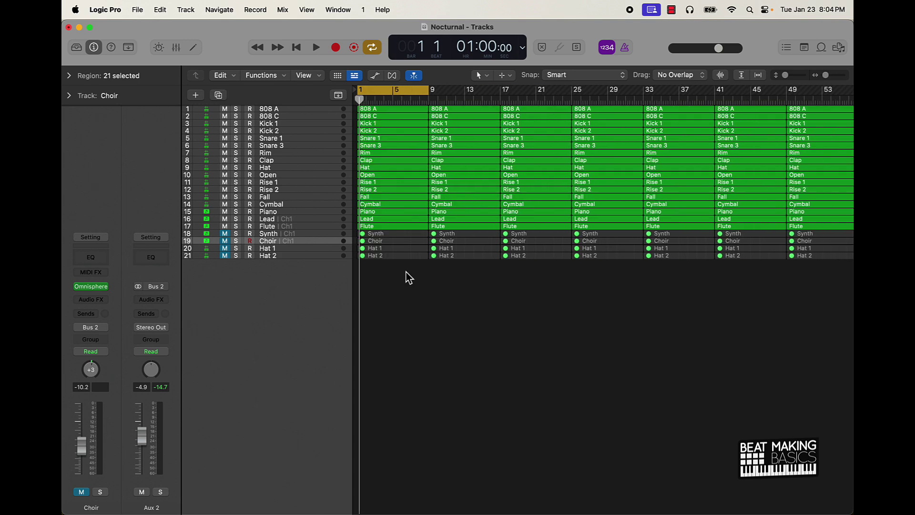
# - Mute the tracks 808 A through Cymbal and the Flute track
pyautogui.moveTo(227, 112); pyautogui.dragTo(233, 208)
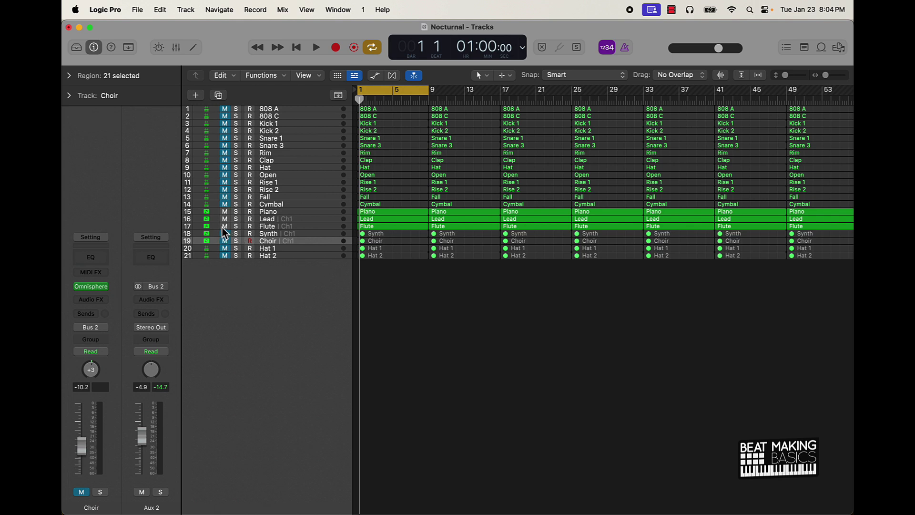
pyautogui.click(221, 228)
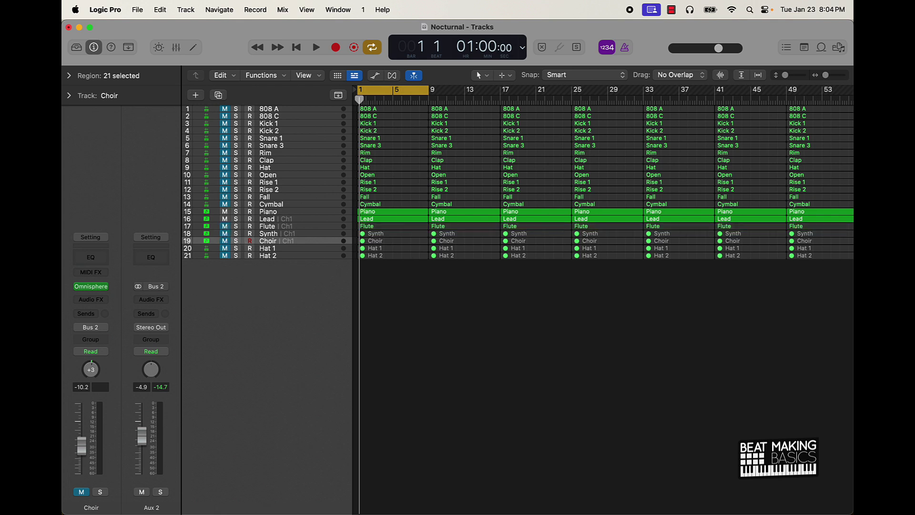
# - Unmute the tracks 808 A through Choir and mute only the Flute region that starts at bar 1
pyautogui.click(382, 228)
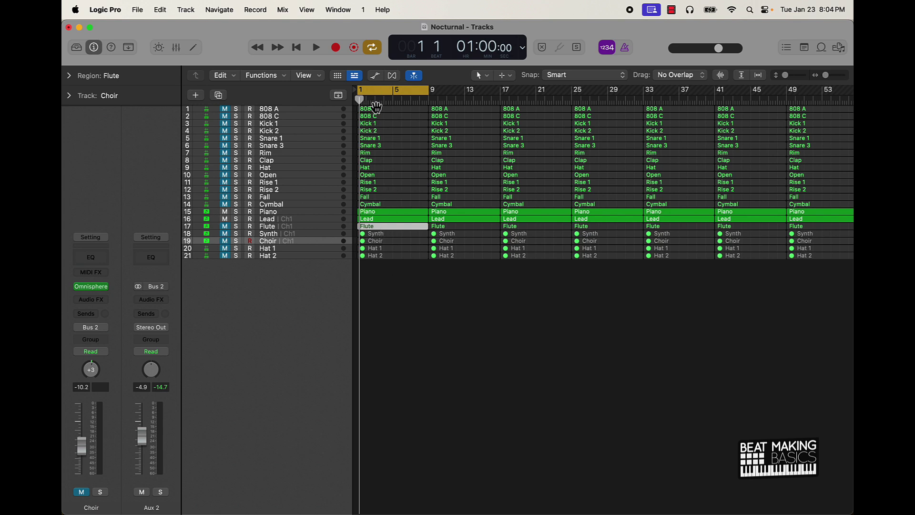
pyautogui.moveTo(227, 113); pyautogui.dragTo(235, 245)
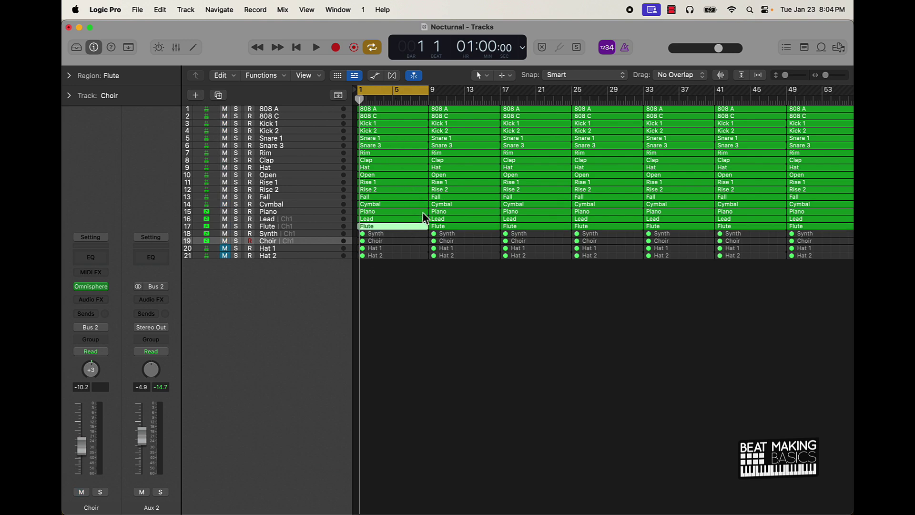
pyautogui.press('m')
pyautogui.click(413, 277)
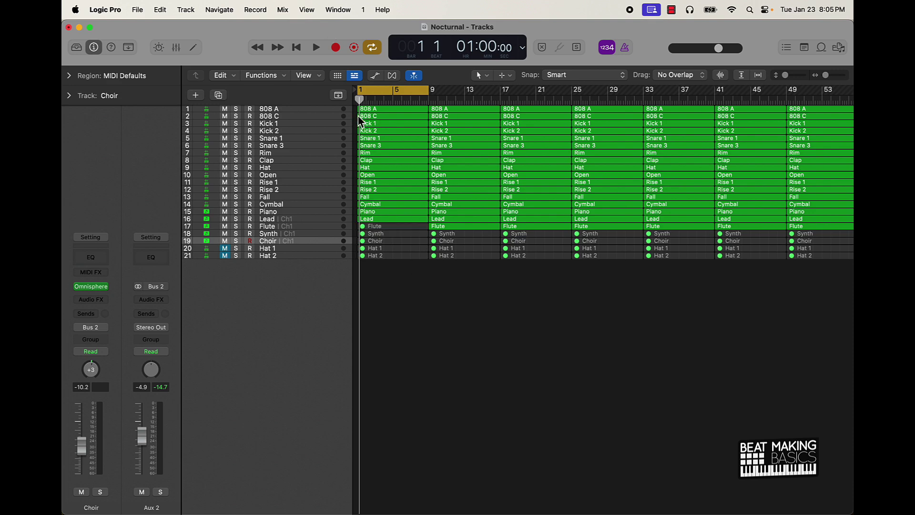
# - Mute the regions starting at bar 1 on 808 A through Open, Fall and Cymbal, and play the section
pyautogui.moveTo(358, 112); pyautogui.dragTo(410, 177)
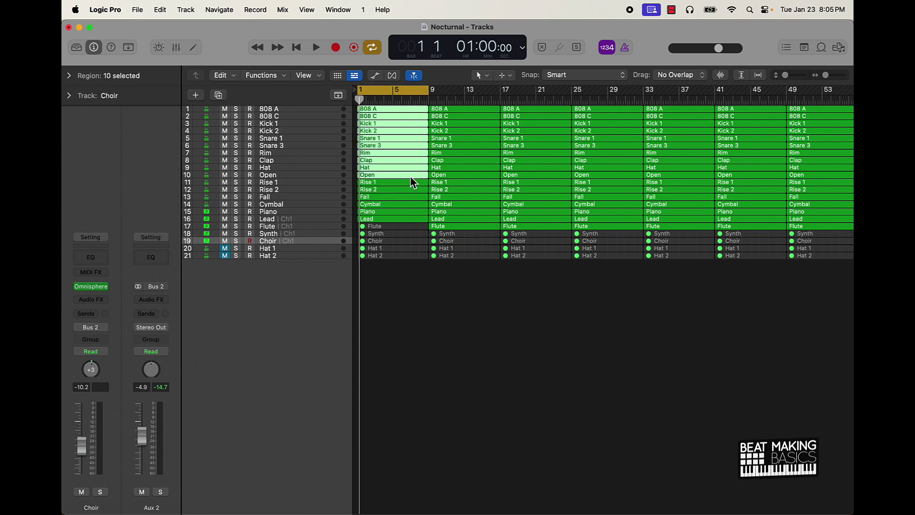
pyautogui.hotkey('ctrl', 'm')
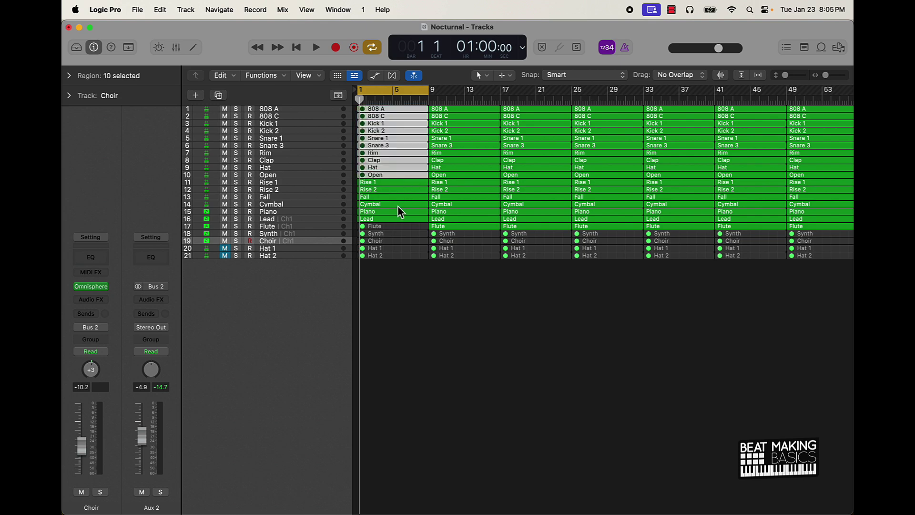
pyautogui.click(376, 198)
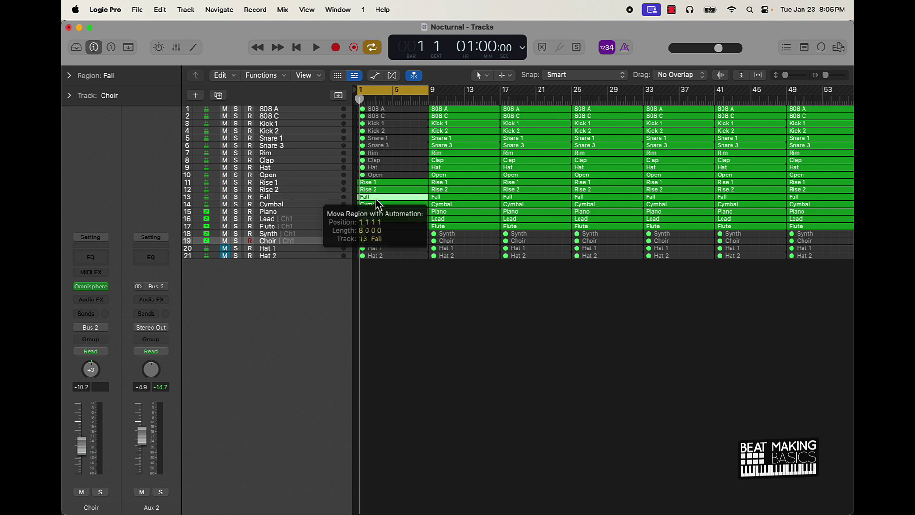
pyautogui.keyDown('shift'); pyautogui.click(377, 205); pyautogui.keyUp('shift')
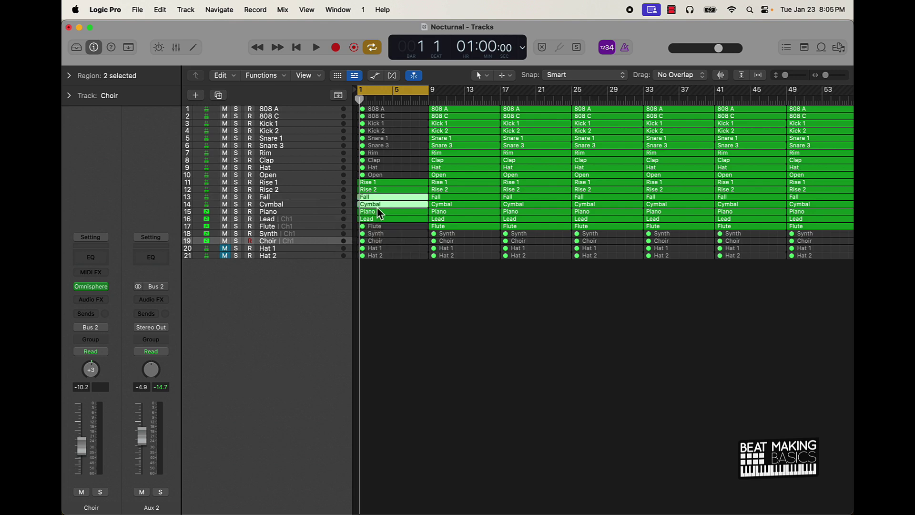
pyautogui.hotkey('ctrl', 'm')
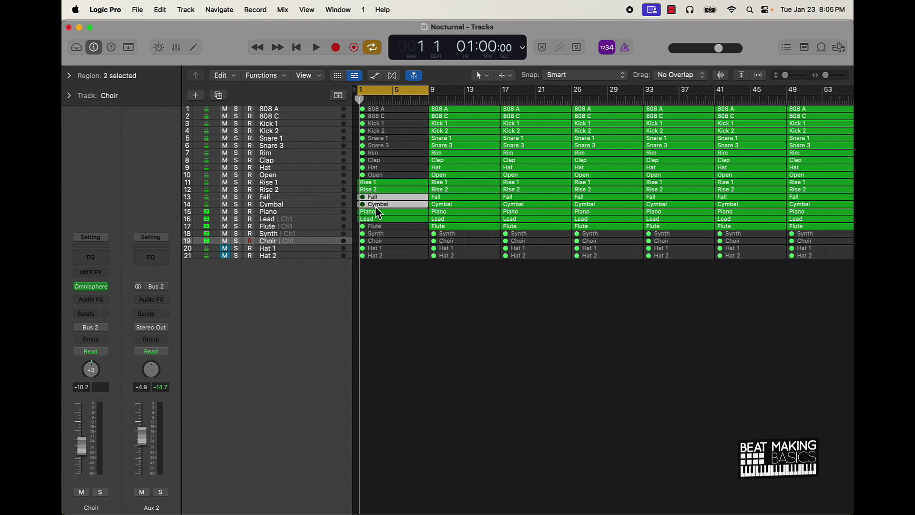
pyautogui.click(399, 311)
pyautogui.press('space')
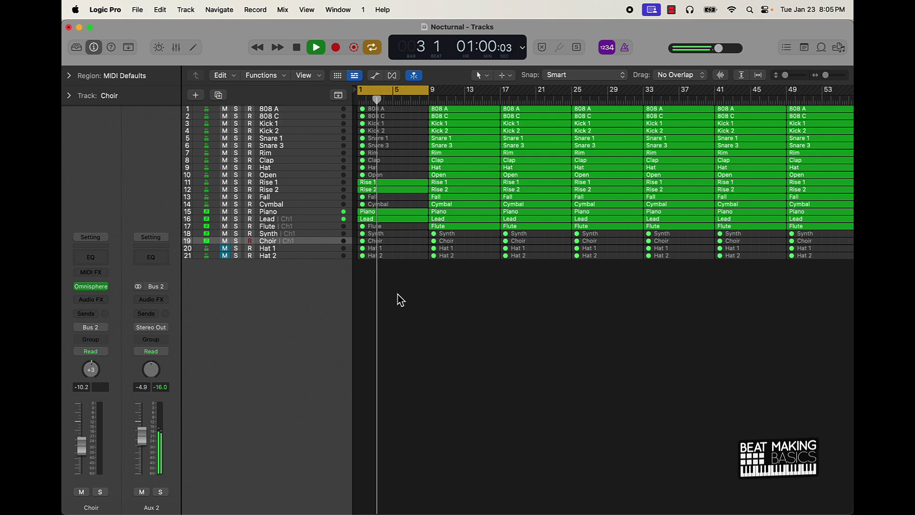
# - Turn off the cycle range and audition the section from bar 9 with the 808 C track temporarily muted
pyautogui.click(408, 91)
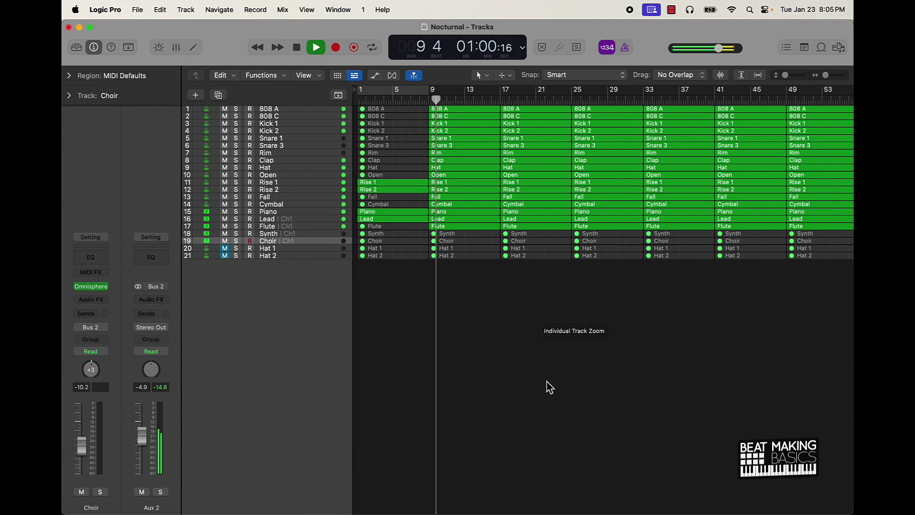
pyautogui.click(276, 117)
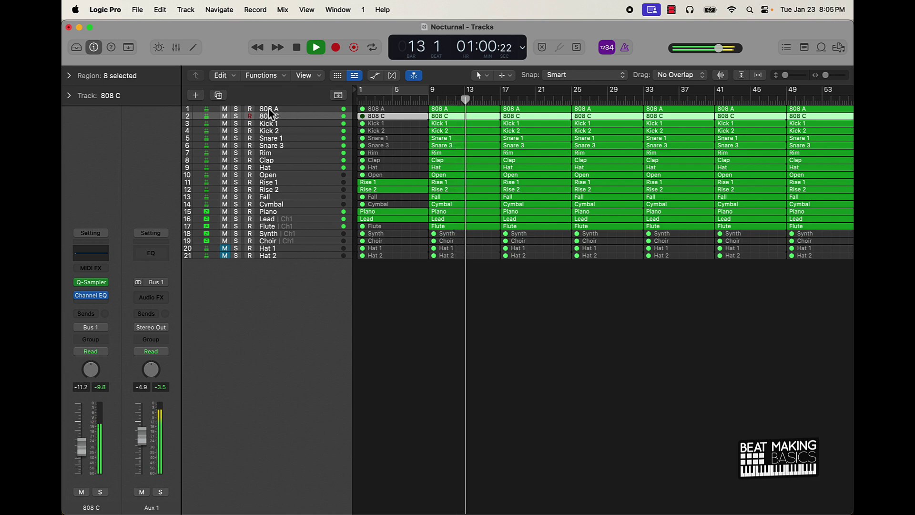
pyautogui.click(224, 116)
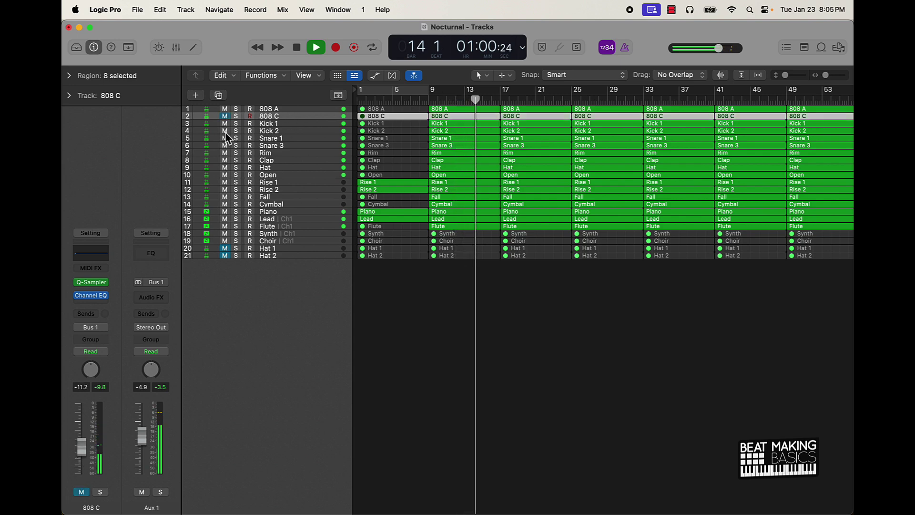
pyautogui.click(224, 123)
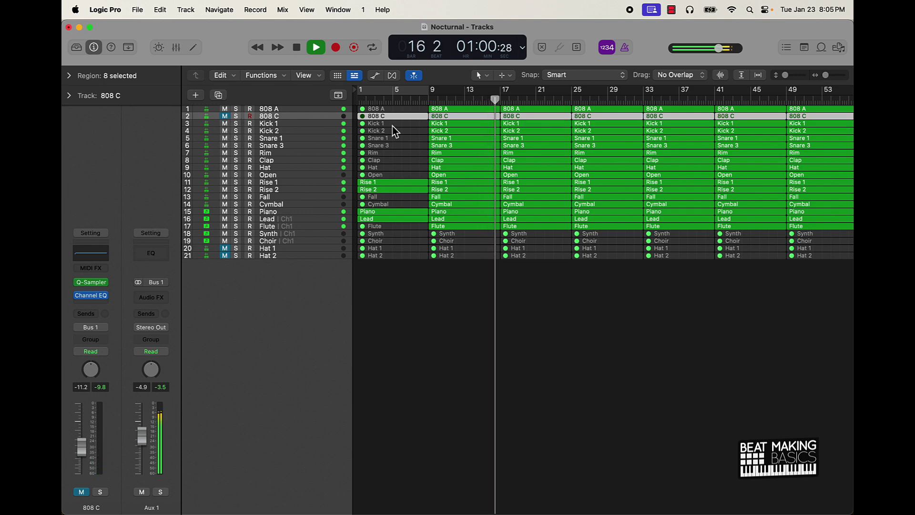
pyautogui.press('space')
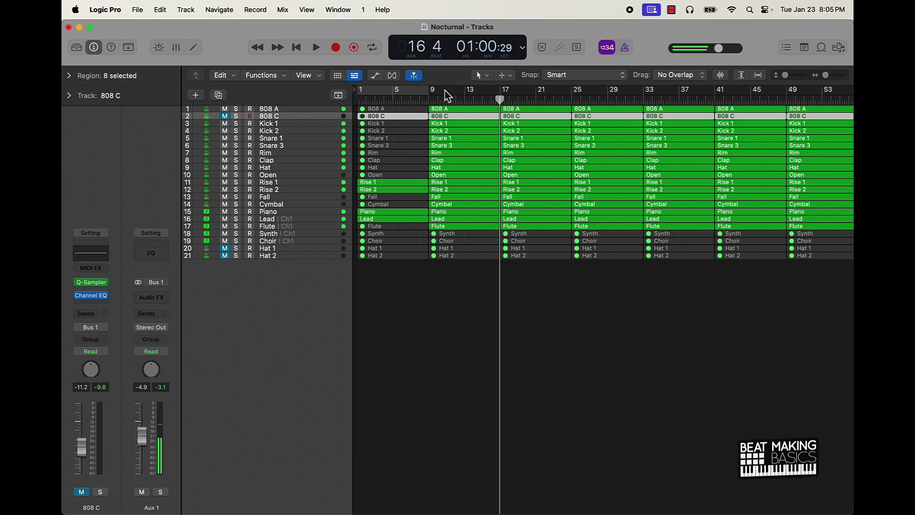
pyautogui.click(224, 115)
pyautogui.click(475, 350)
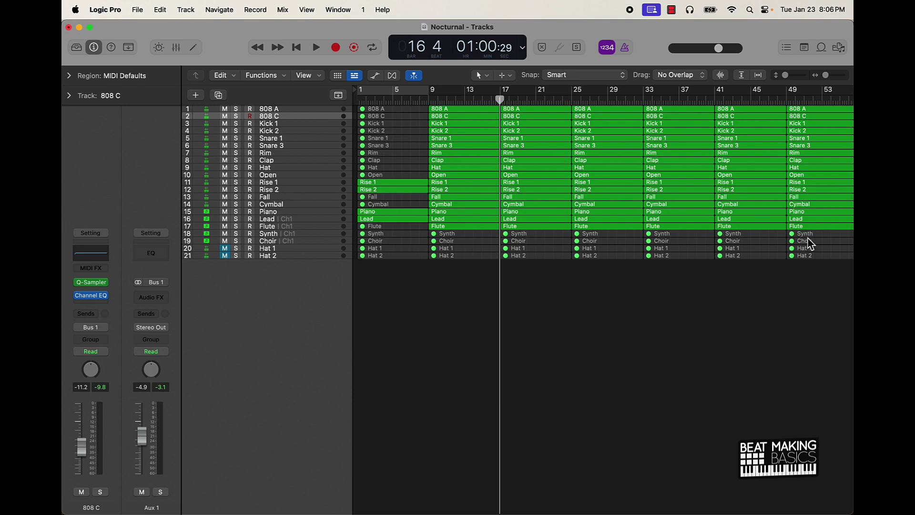
# - Rename track 808 C as 808 B and Snare 3 as Snare 2, and name all regions after their tracks
pyautogui.doubleClick(280, 116)
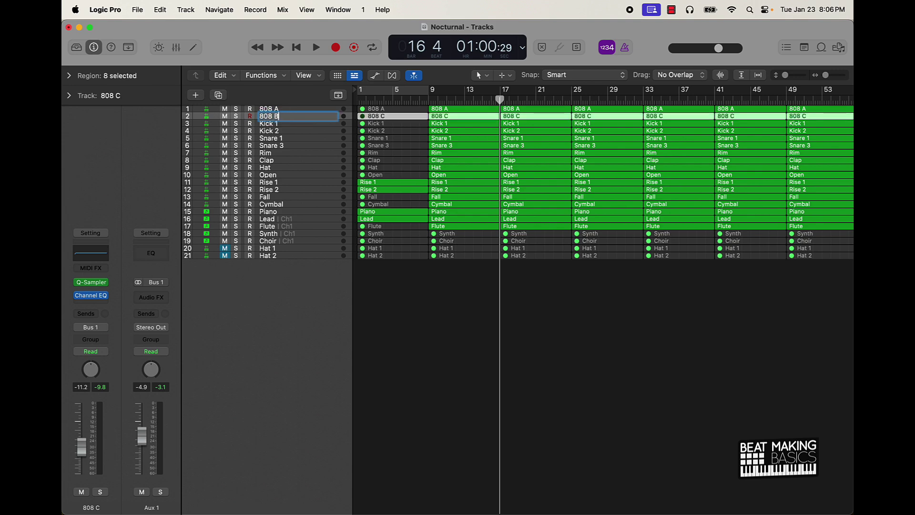
pyautogui.write('808 B')
pyautogui.press('Tab')
pyautogui.press('Tab')
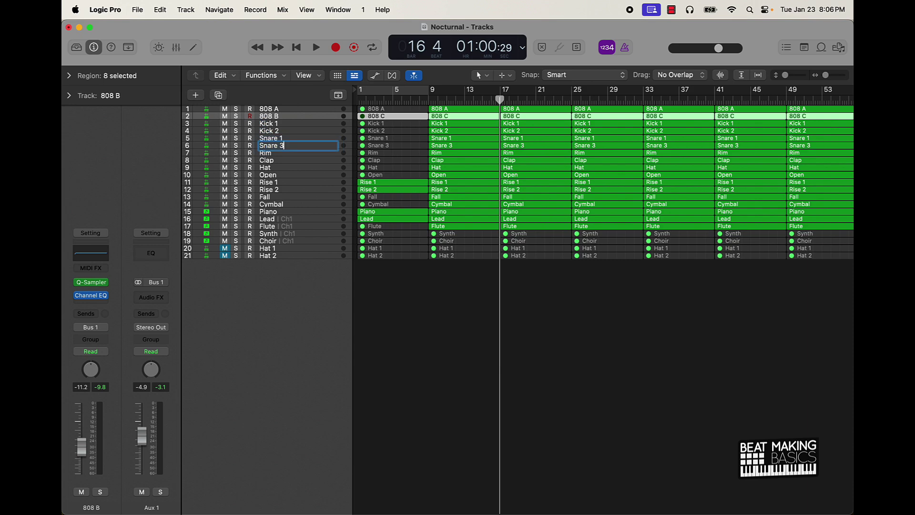
pyautogui.click(398, 351)
pyautogui.press('super+a')
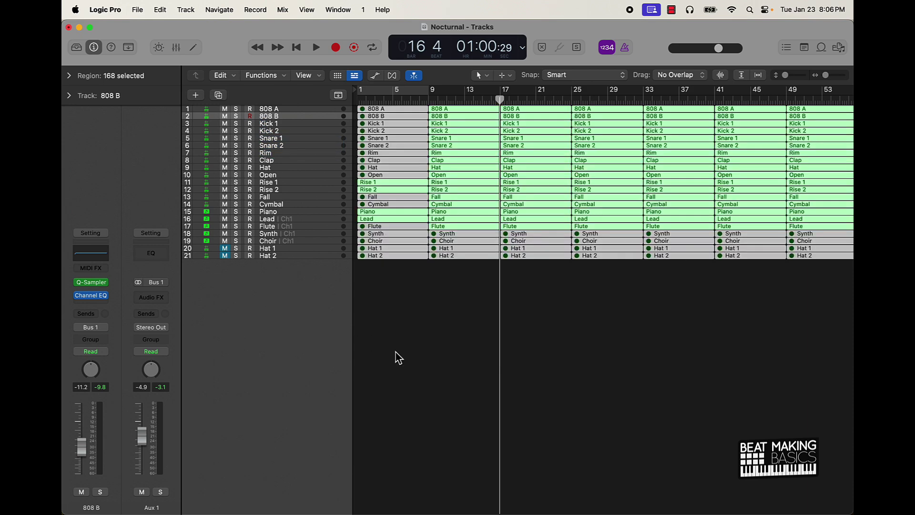
pyautogui.click(599, 347)
# - Set the cycle range to bars 17–33 and mute the Kick 1 and Kick 2 regions starting at bar 17
pyautogui.moveTo(506, 93); pyautogui.dragTo(644, 93)
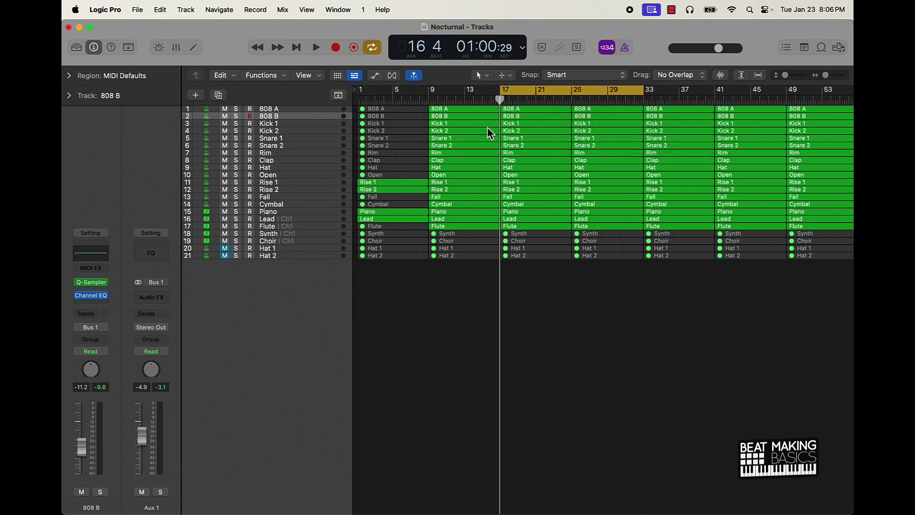
pyautogui.click(520, 125)
pyautogui.keyDown('shift'); pyautogui.click(521, 132); pyautogui.keyUp('shift')
pyautogui.hotkey('ctrl', 'm')
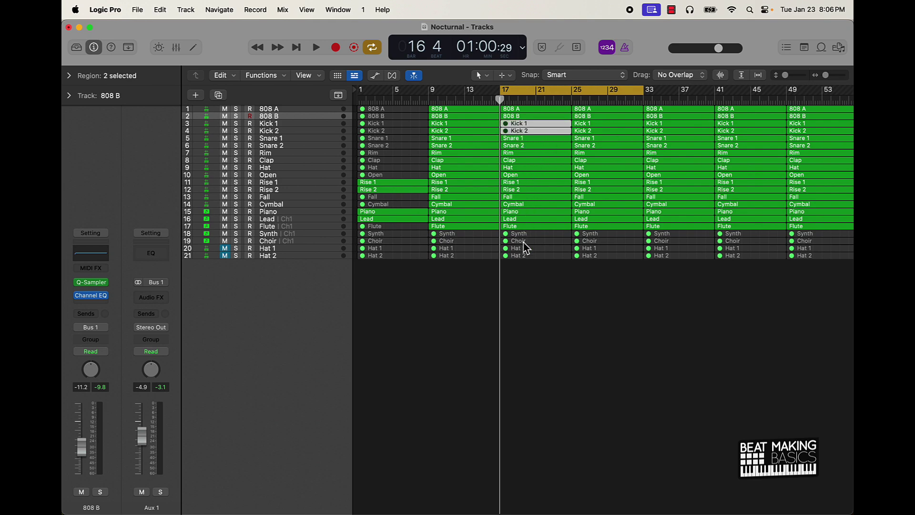
# - Mute the two Flute regions starting at bars 17 and 25
pyautogui.click(539, 227)
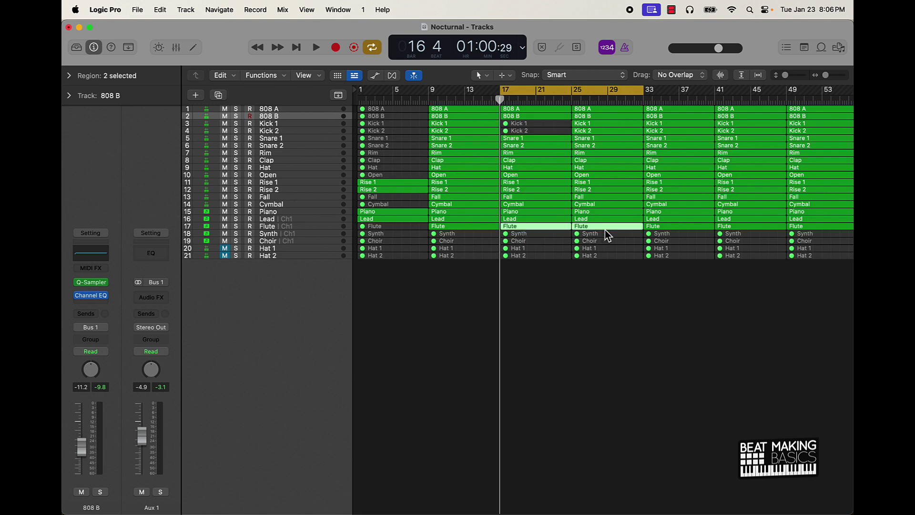
pyautogui.hotkey('ctrl', 'm')
pyautogui.click(568, 295)
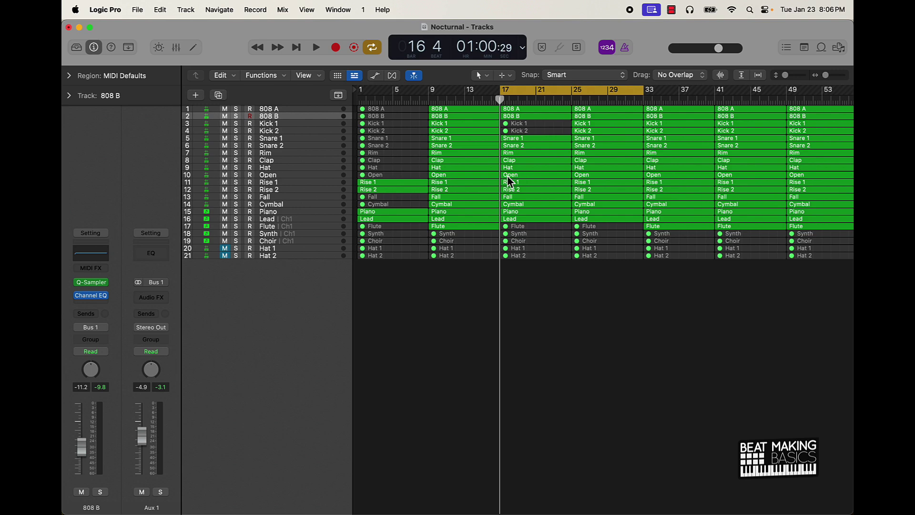
# - Trim the start of the Hat region at bar 17 to bar 18
pyautogui.moveTo(504, 168); pyautogui.dragTo(510, 168)
pyautogui.scroll(5, 532, 179)
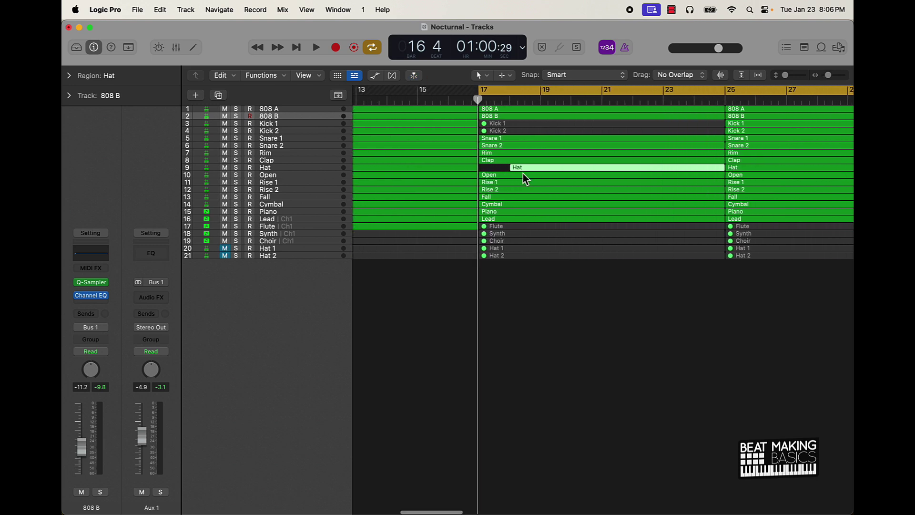
pyautogui.hscroll(5, 651, 176)
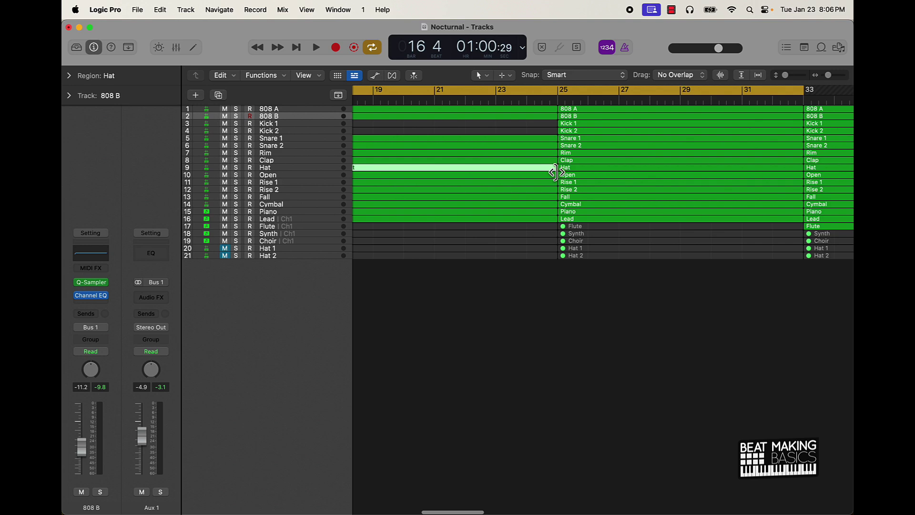
pyautogui.click(556, 175)
# - Trim the Hat region at bar 25 so it starts at bar 29 and ends about half a bar before bar 33
pyautogui.moveTo(562, 168); pyautogui.dragTo(684, 169)
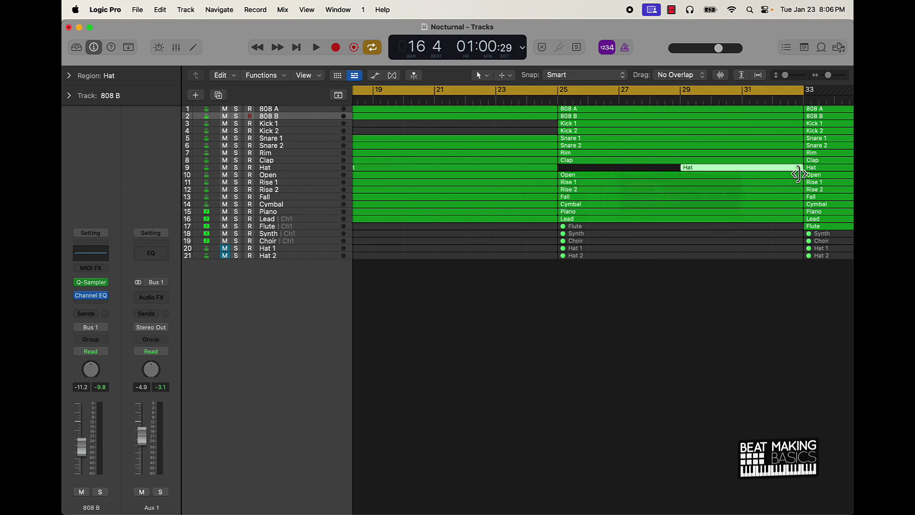
pyautogui.moveTo(801, 168); pyautogui.dragTo(789, 179)
pyautogui.press('super+Down')
pyautogui.press('super+Down')
pyautogui.moveTo(799, 249)
pyautogui.mouseDown()
pyautogui.moveTo(795, 135)
pyautogui.moveTo(800, 277)
pyautogui.moveTo(799, 257)
pyautogui.mouseUp()
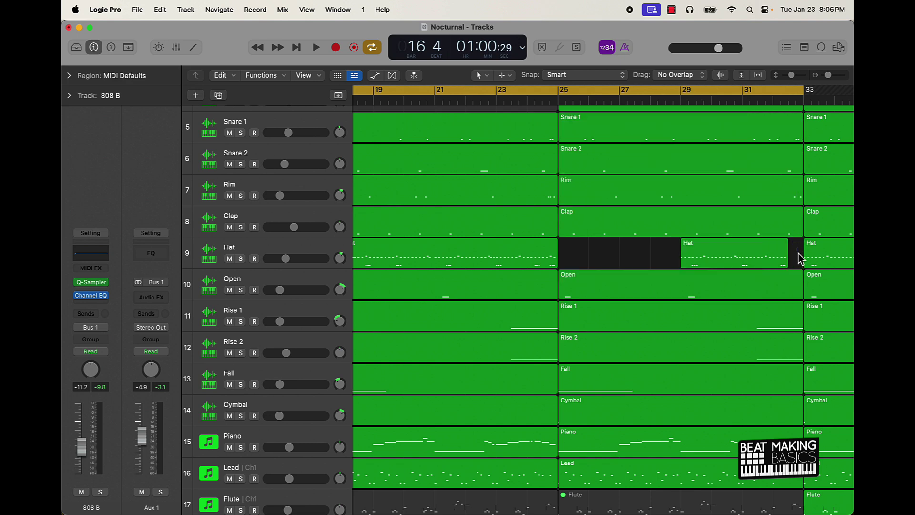
pyautogui.scroll(-6, 643, 256)
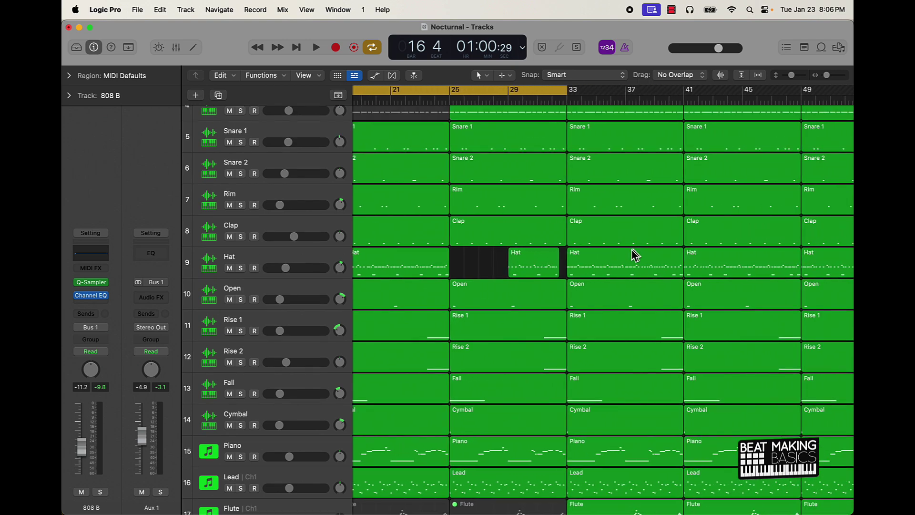
pyautogui.scroll(-5, 624, 254)
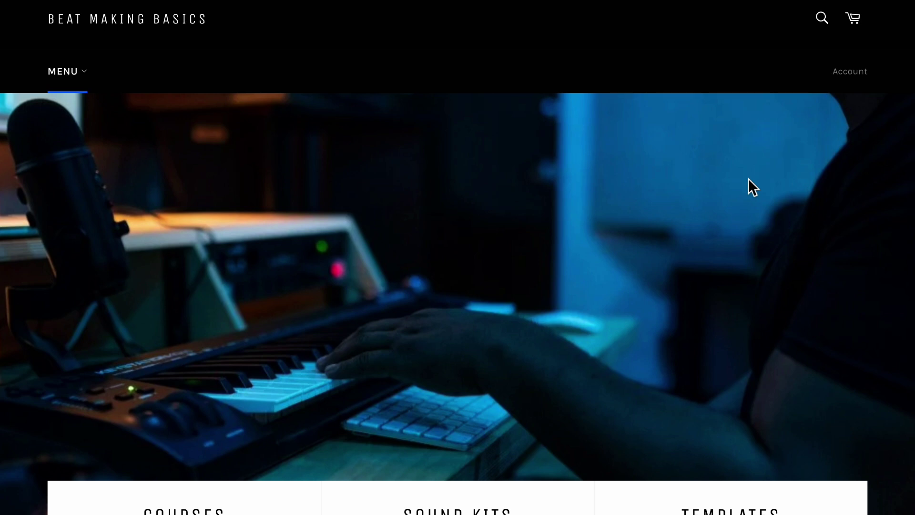
# - Switch to the Beat Making Basics web store and open the Beat Making Master Bundle from the Courses collection
pyautogui.scroll(-5, 712, 207)
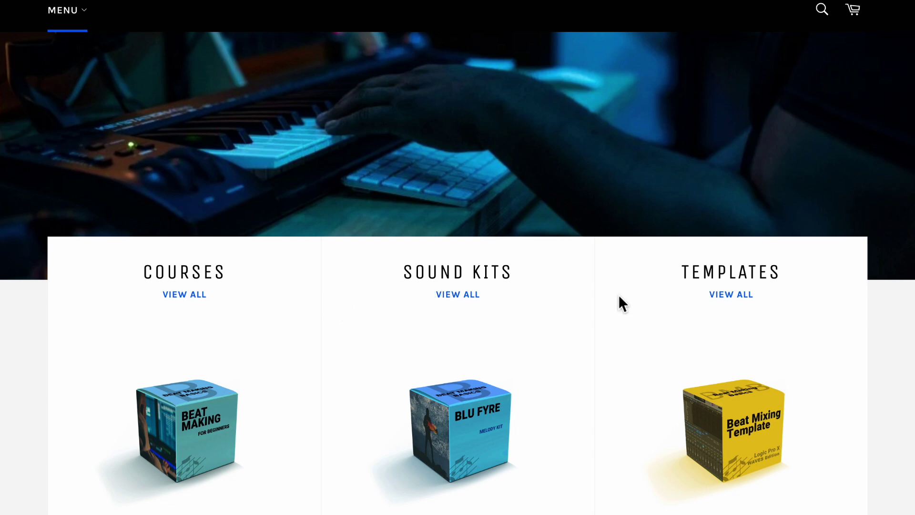
pyautogui.scroll(-2, 688, 307)
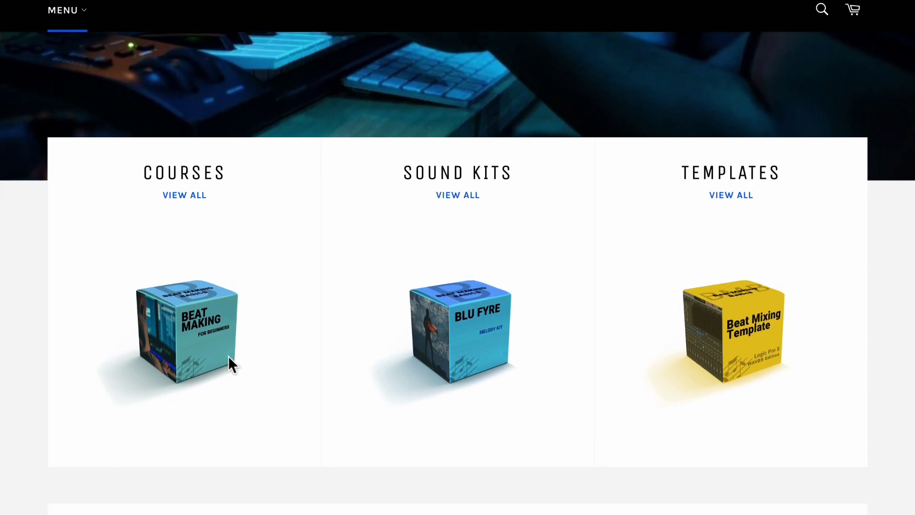
pyautogui.click(200, 346)
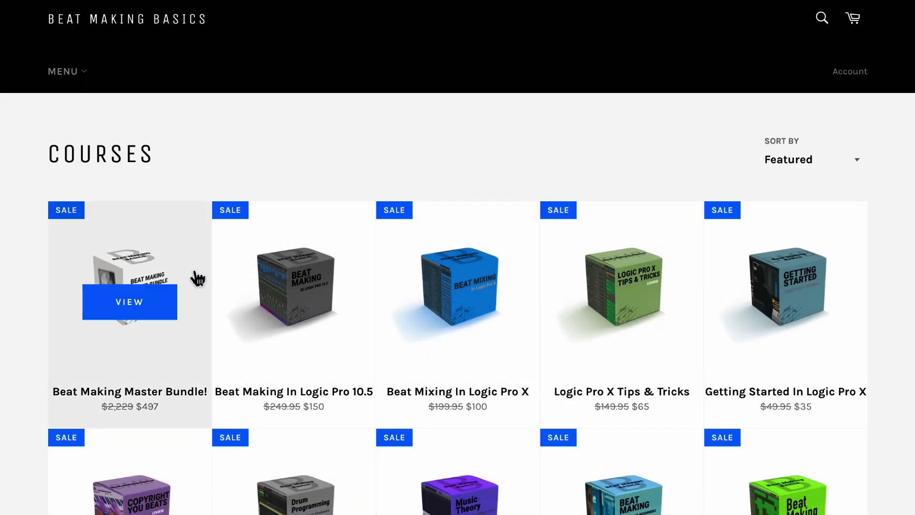
pyautogui.click(158, 260)
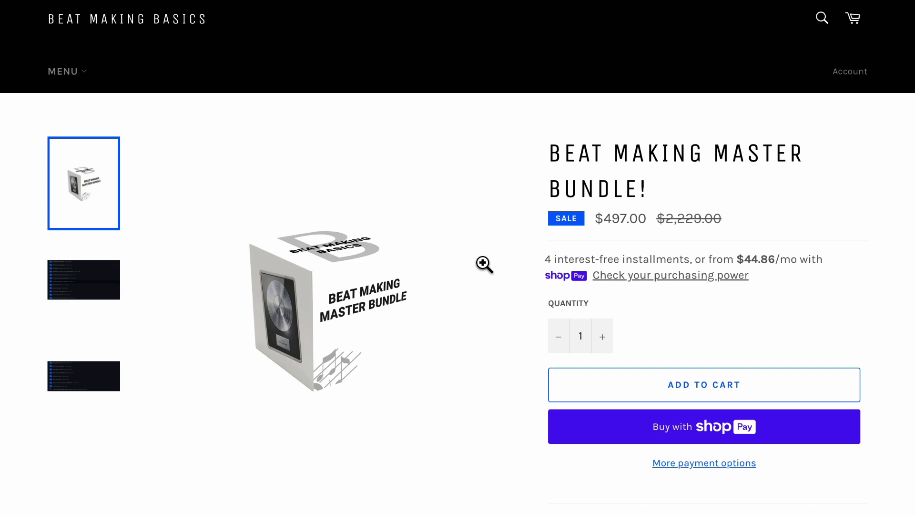
# - View the bundle's second and third product images and read its description
pyautogui.click(119, 291)
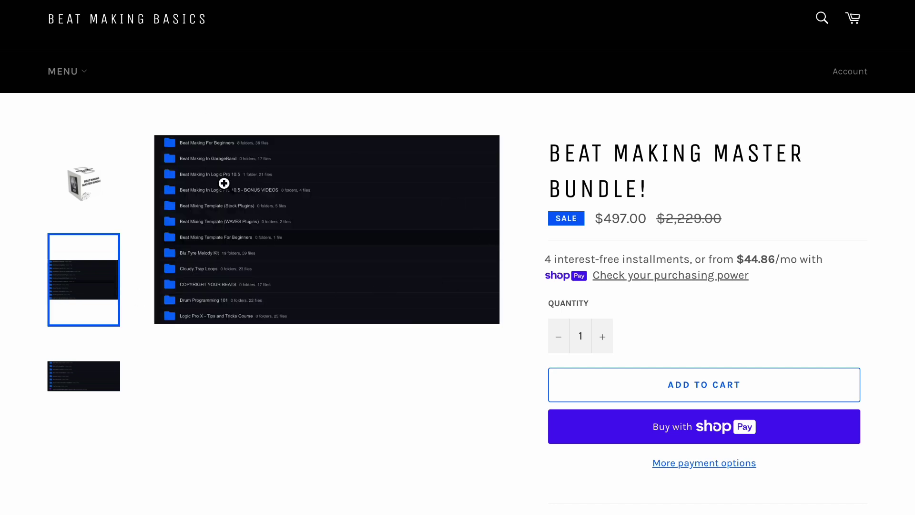
pyautogui.click(95, 389)
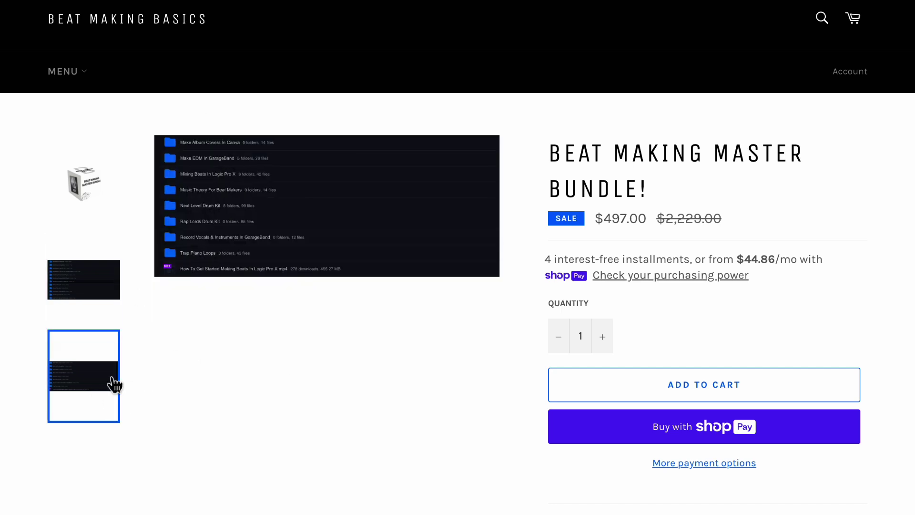
pyautogui.scroll(-20, 381, 395)
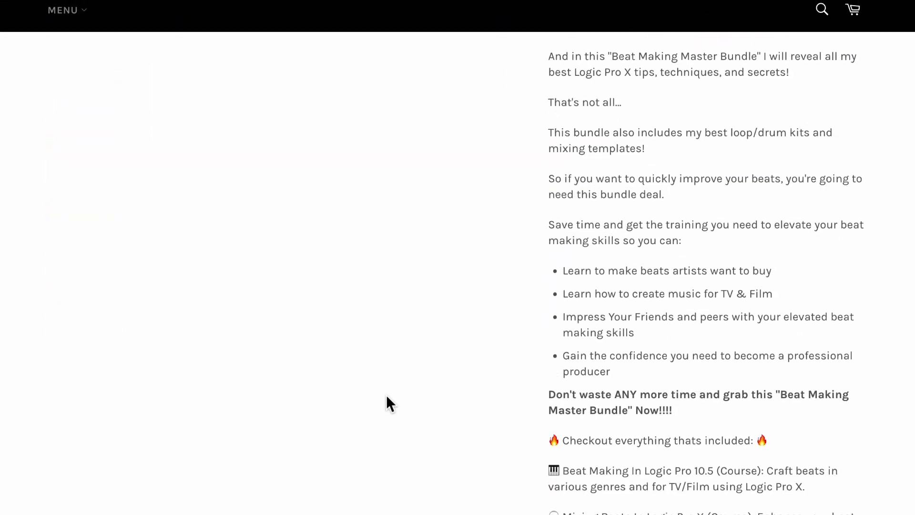
pyautogui.scroll(-10, 386, 395)
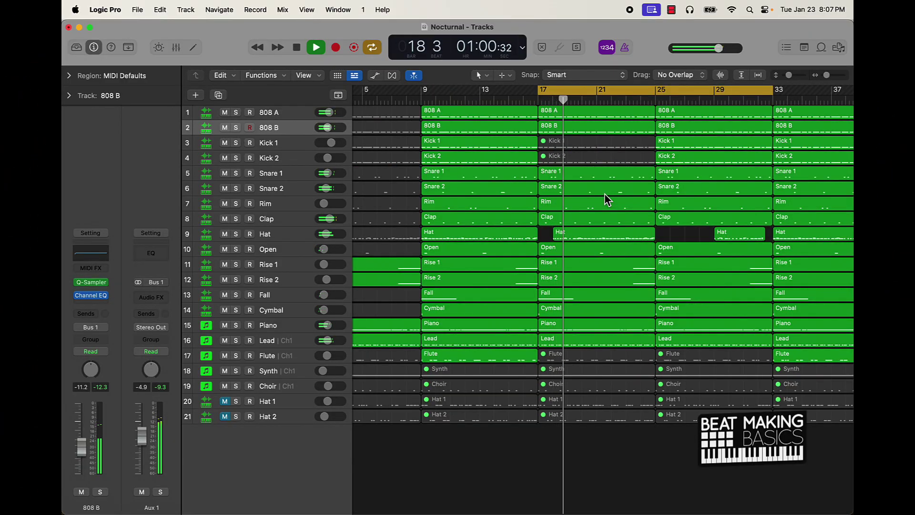
# - Switch back to Logic Pro and, during playback, trim the start of the bar 17–25 Hat region to bar 19
pyautogui.moveTo(554, 234); pyautogui.dragTo(546, 237)
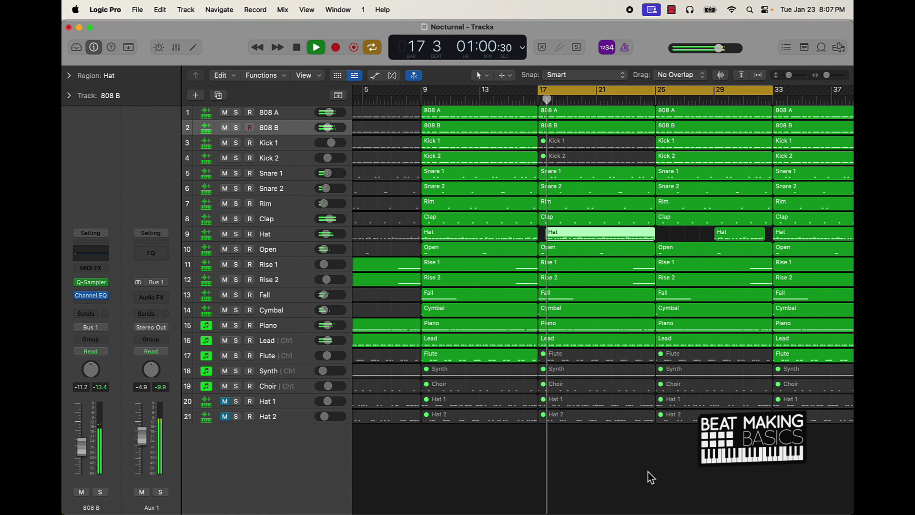
pyautogui.moveTo(549, 237); pyautogui.dragTo(568, 236)
pyautogui.click(632, 493)
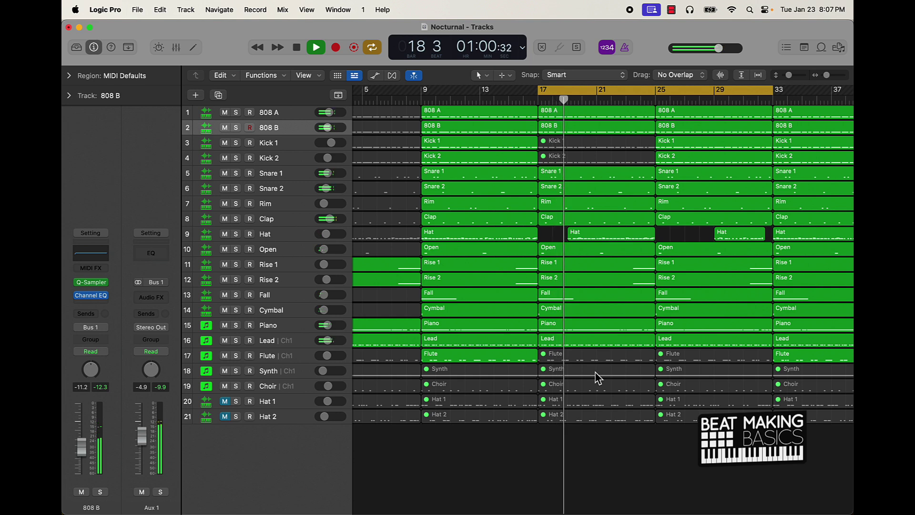
pyautogui.hscroll(-2, 560, 235)
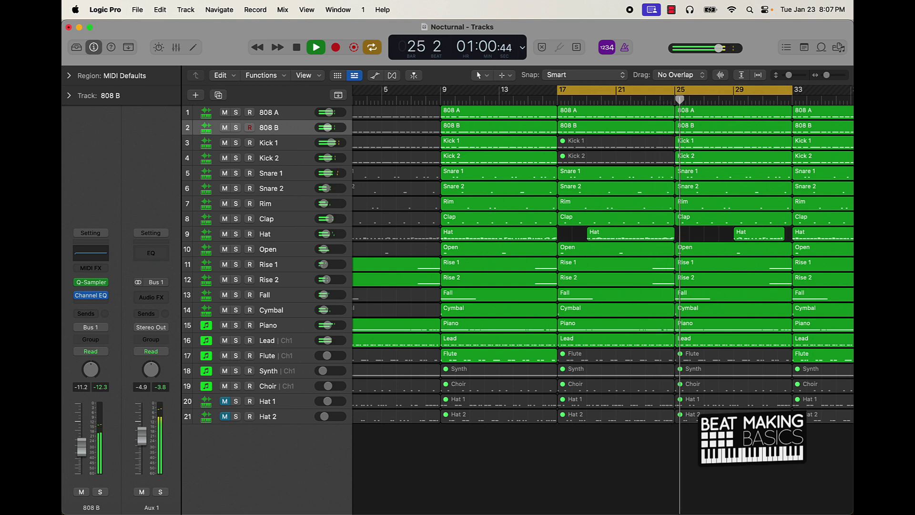
# - Extend the start of the second Hat region in the cycle range back to bar 25 and stop playback
pyautogui.moveTo(737, 234); pyautogui.dragTo(705, 236)
pyautogui.click(686, 238)
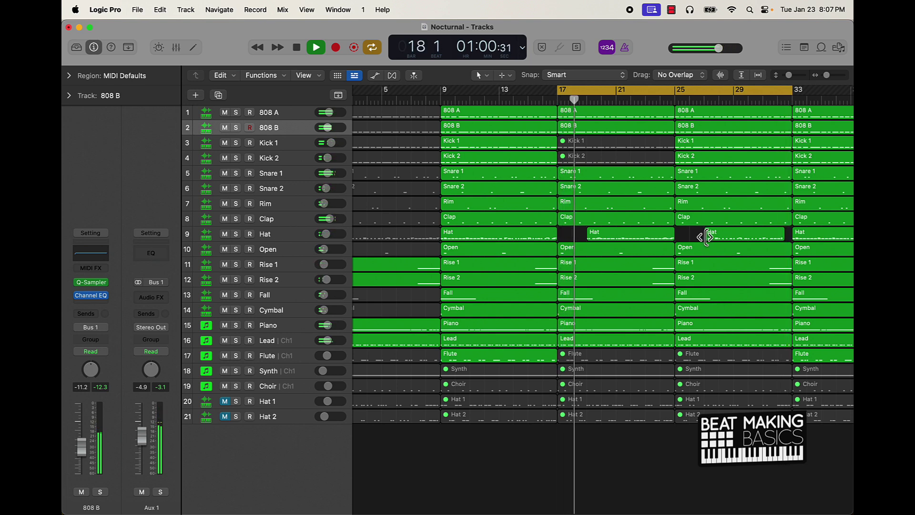
pyautogui.moveTo(705, 234); pyautogui.dragTo(677, 247)
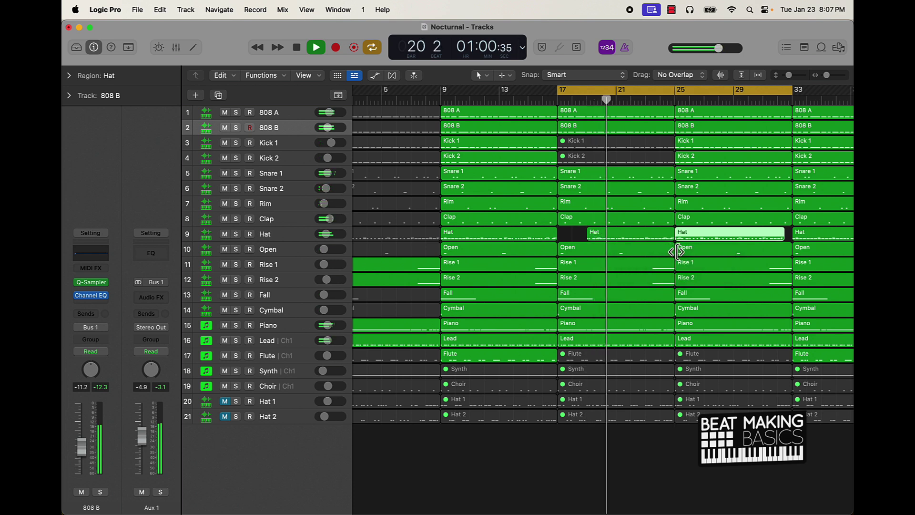
pyautogui.press('space')
pyautogui.click(693, 451)
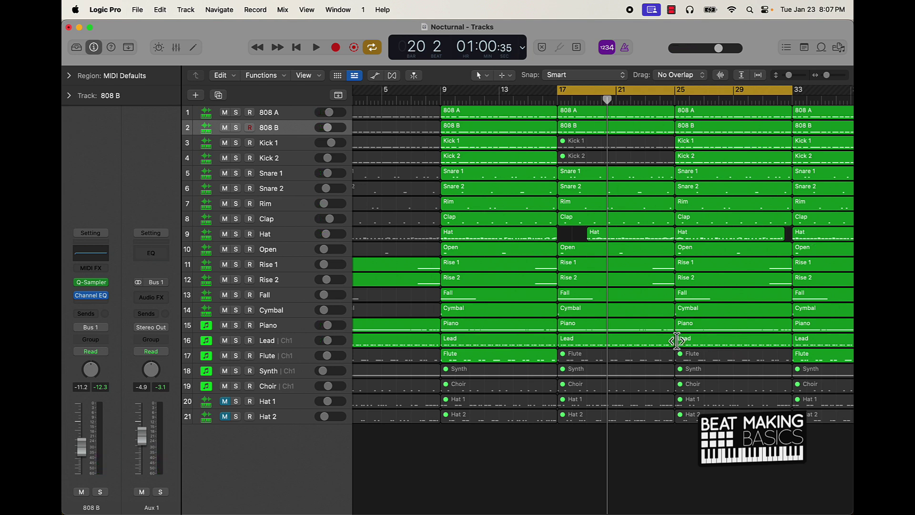
# - Transpose the Lead region starting at bar 25 up 12 semitones and play the section
pyautogui.click(696, 340)
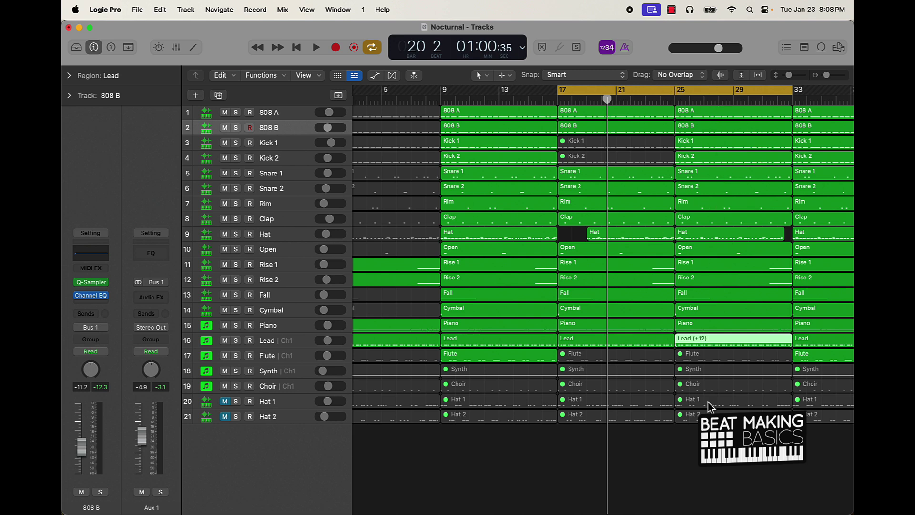
pyautogui.click(693, 470)
pyautogui.press('space')
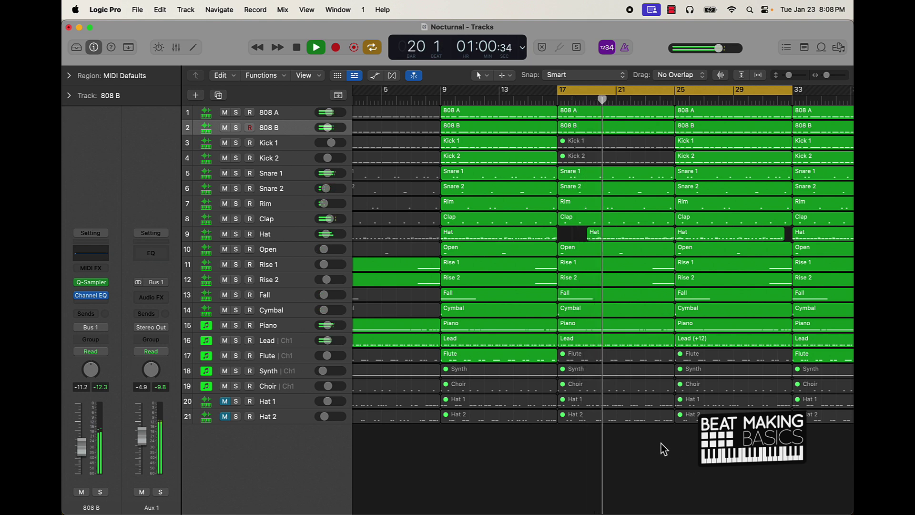
# - Listen to the bar 17–33 section, turn off cycling so playback continues past bar 33, and stop near bar 41
pyautogui.moveTo(341, 181)
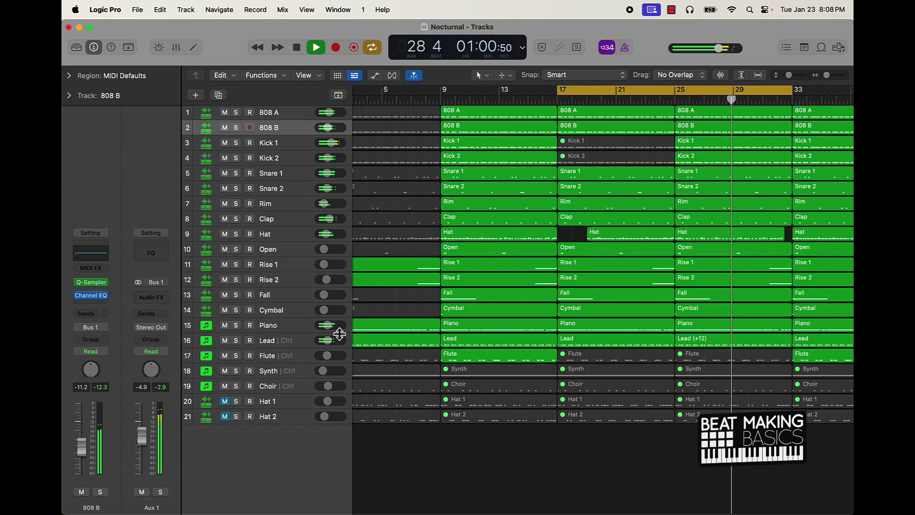
pyautogui.click(293, 339)
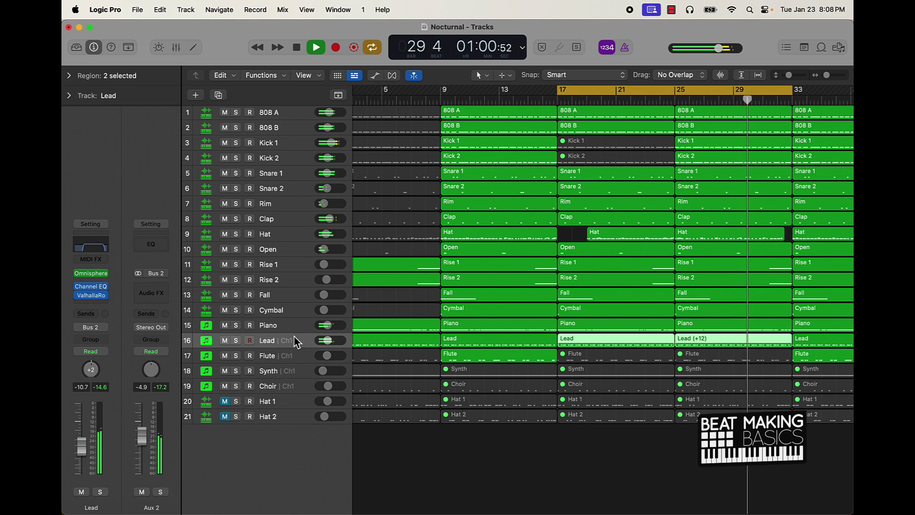
pyautogui.click(690, 100)
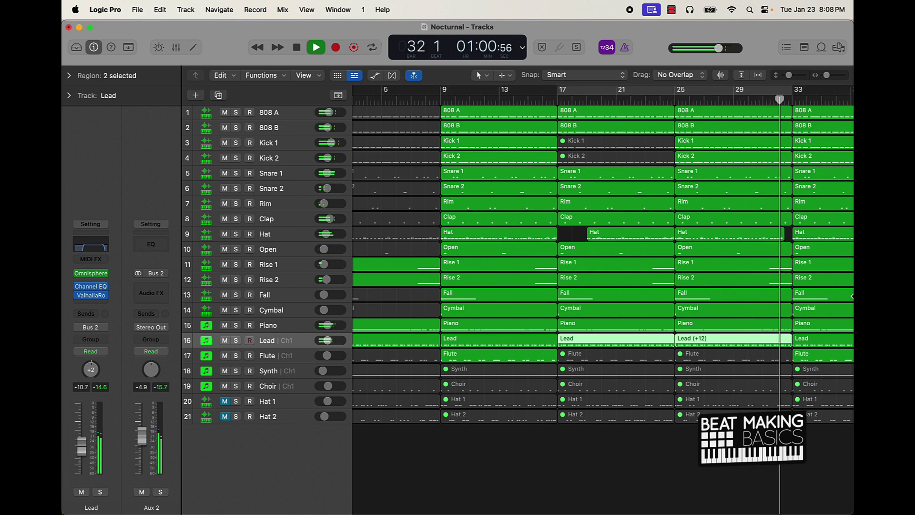
pyautogui.hscroll(5, 852, 295)
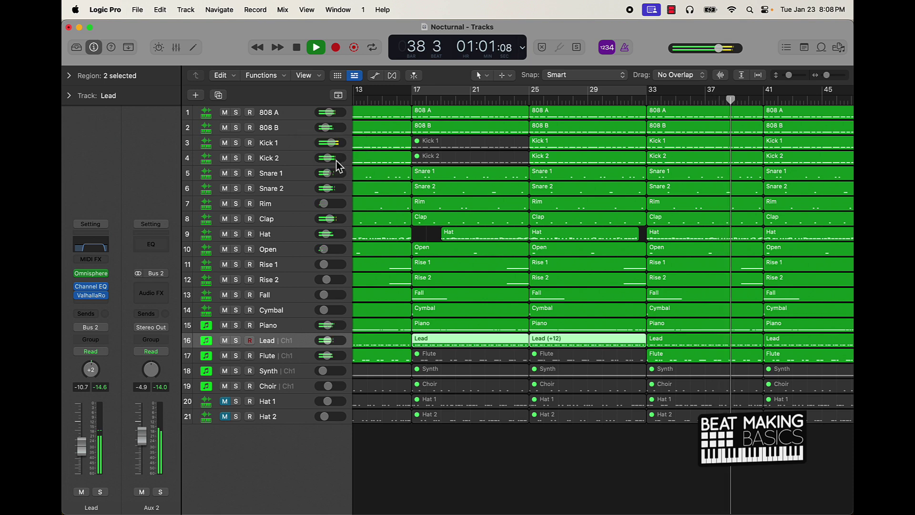
pyautogui.hscroll(5, 683, 328)
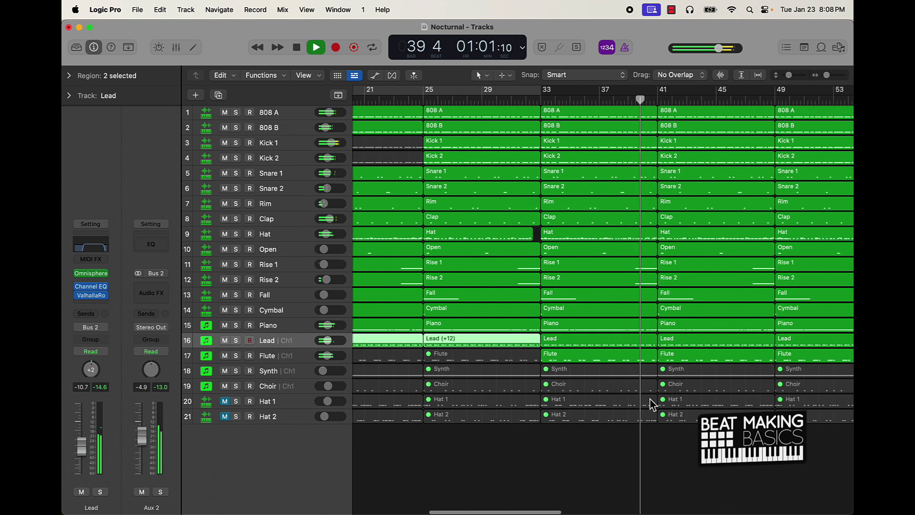
pyautogui.click(708, 469)
pyautogui.press('space')
# - Set the cycle range from bar 41 to bar 57
pyautogui.press('super+Left')
pyautogui.press('super+Left')
pyautogui.press('super+Up')
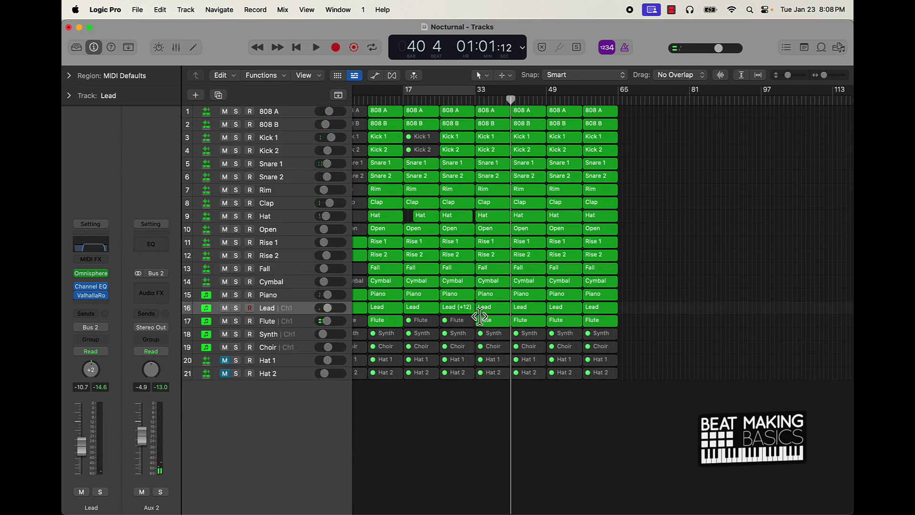
pyautogui.hscroll(-3, 391, 112)
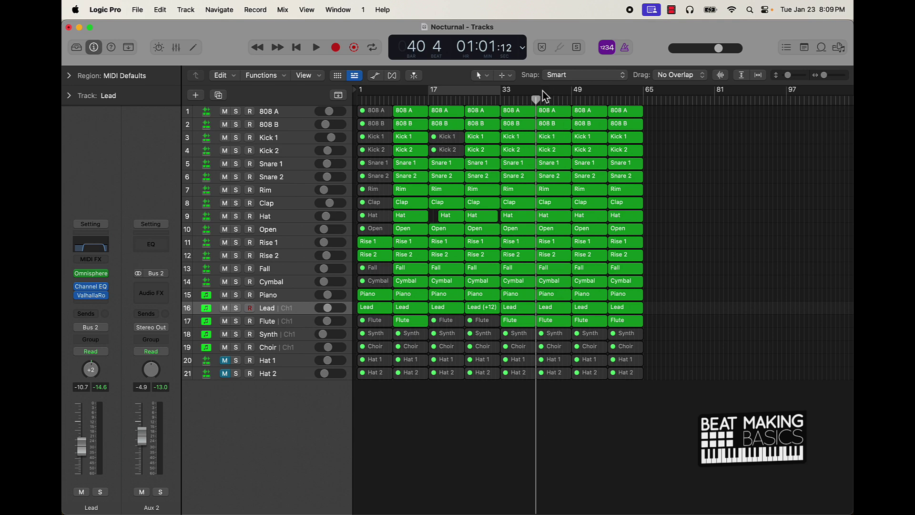
pyautogui.scroll(5, 543, 100)
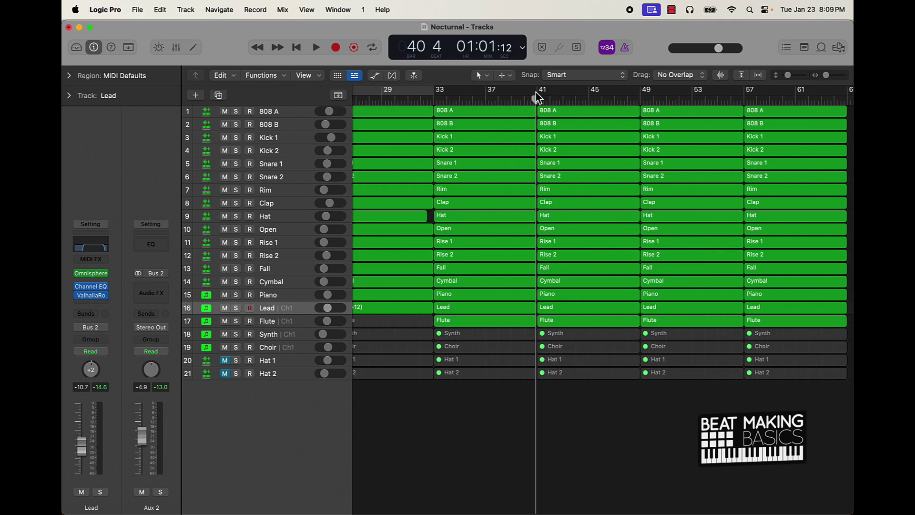
pyautogui.moveTo(536, 98); pyautogui.dragTo(744, 97)
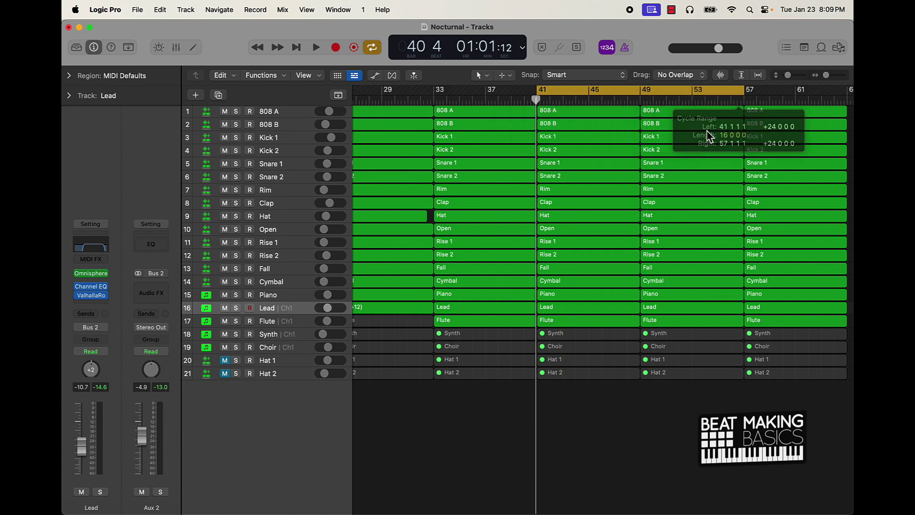
pyautogui.press('super+Left')
pyautogui.press('super+Left')
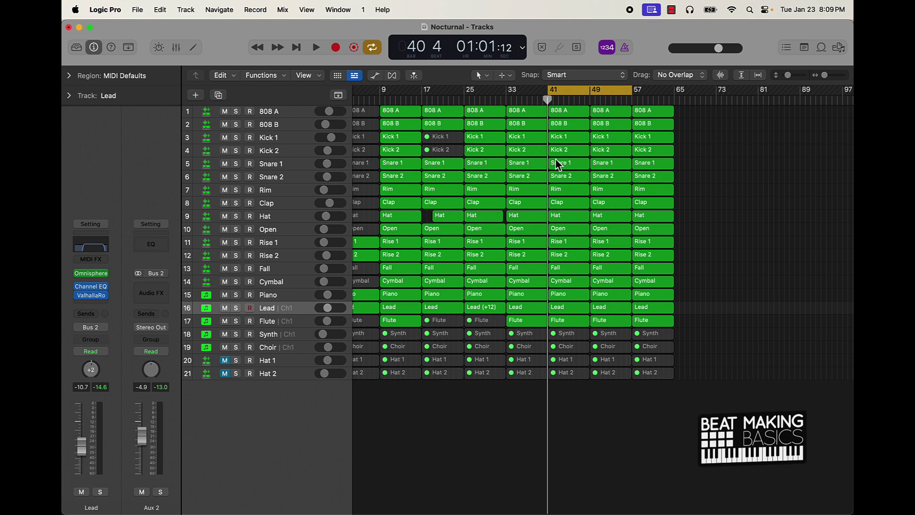
pyautogui.click(524, 138)
pyautogui.keyDown('shift'); pyautogui.click(526, 151); pyautogui.keyUp('shift')
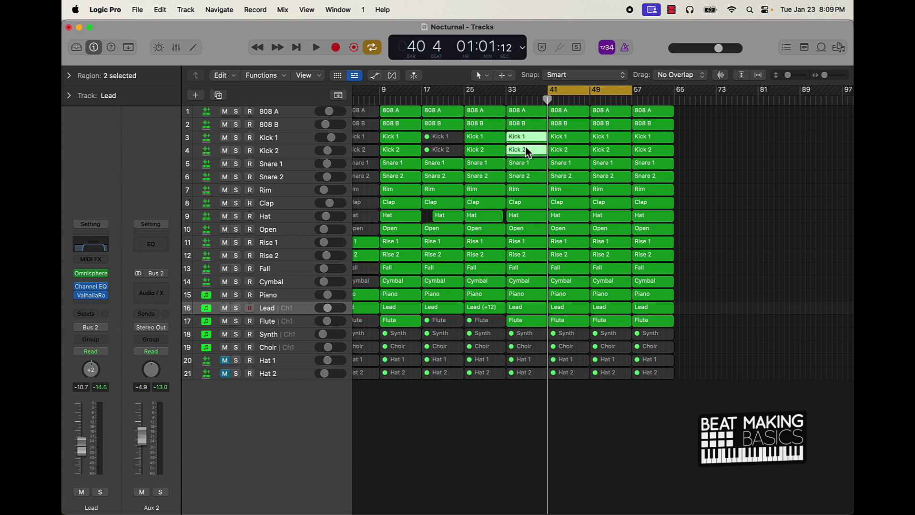
pyautogui.press('m')
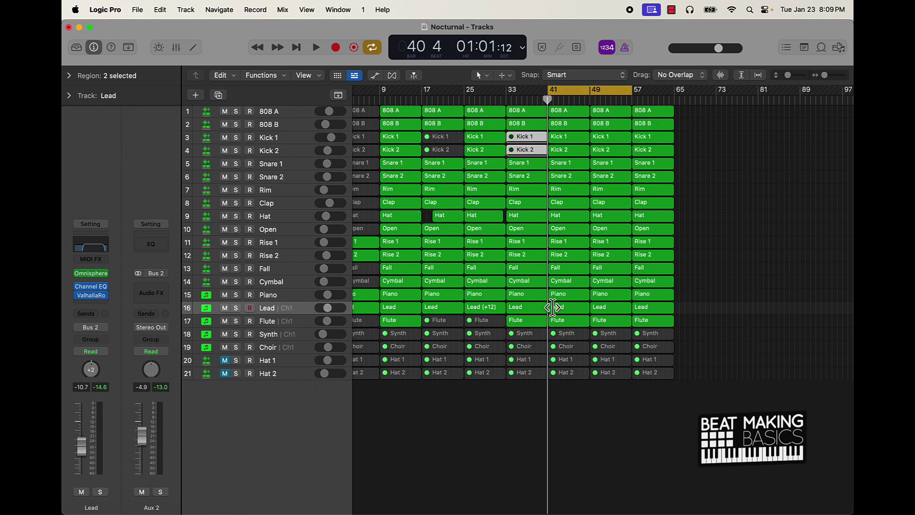
pyautogui.press('m')
# - Mute the Kick 1 and Kick 2 regions starting at bar 41
pyautogui.click(559, 138)
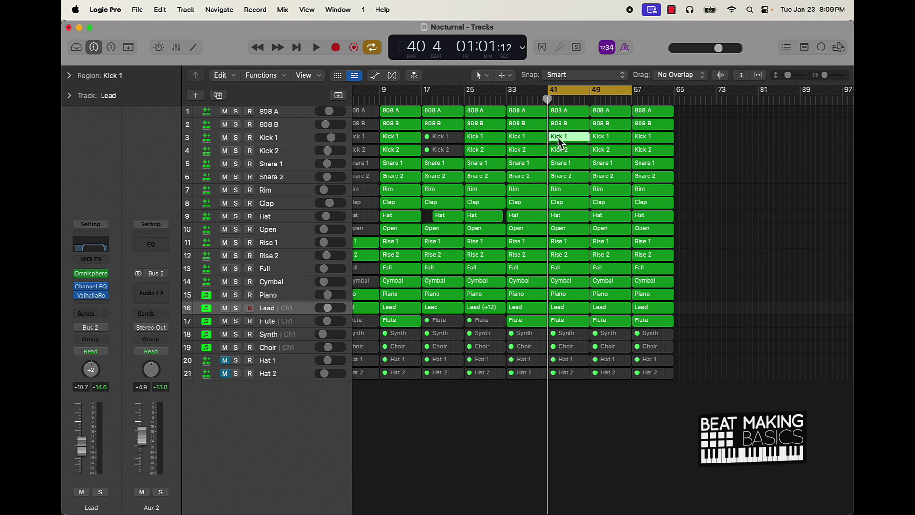
pyautogui.keyDown('shift'); pyautogui.click(561, 150); pyautogui.keyUp('shift')
pyautogui.press('m')
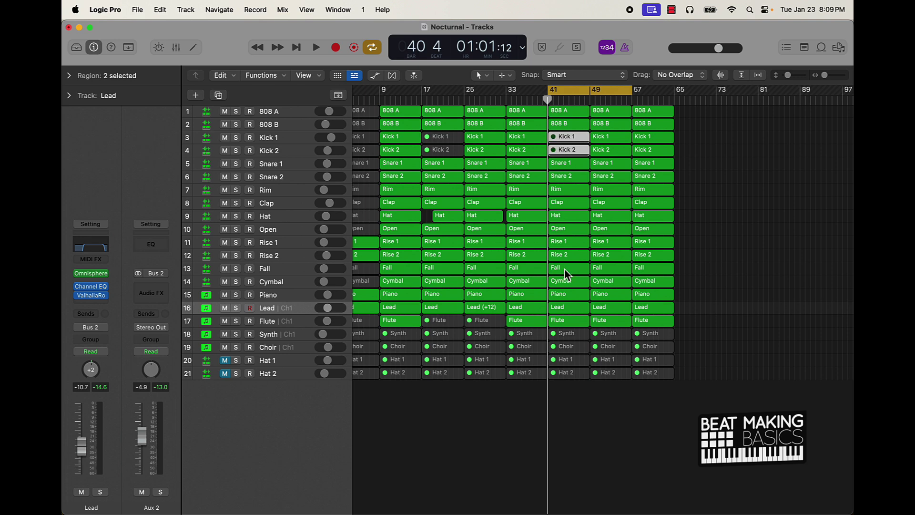
# - Mute the Flute regions at bars 41 and 49 and the Hat region at bar 41
pyautogui.click(569, 320)
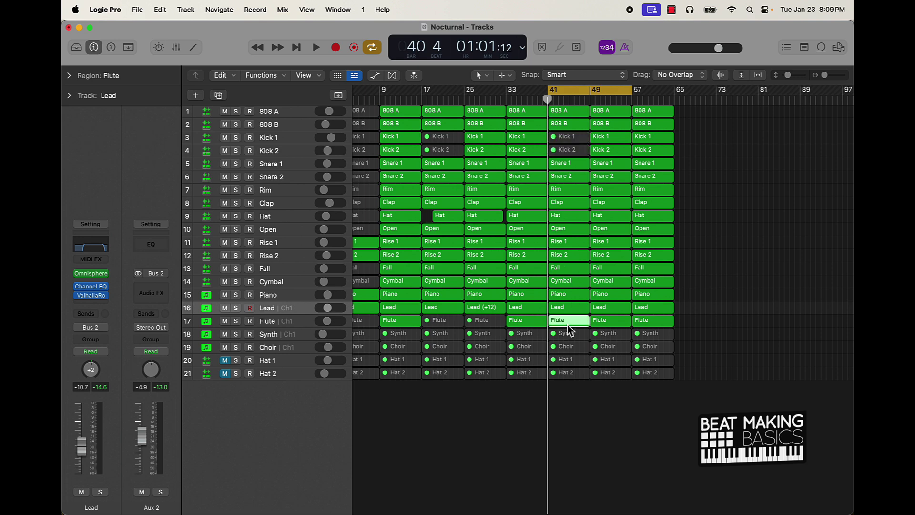
pyautogui.keyDown('shift'); pyautogui.click(612, 324); pyautogui.keyUp('shift')
pyautogui.press('m')
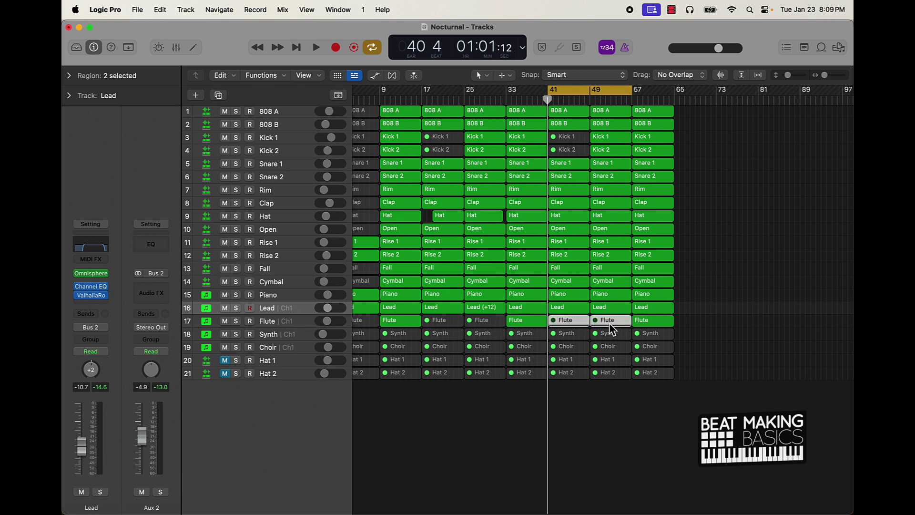
pyautogui.click(600, 424)
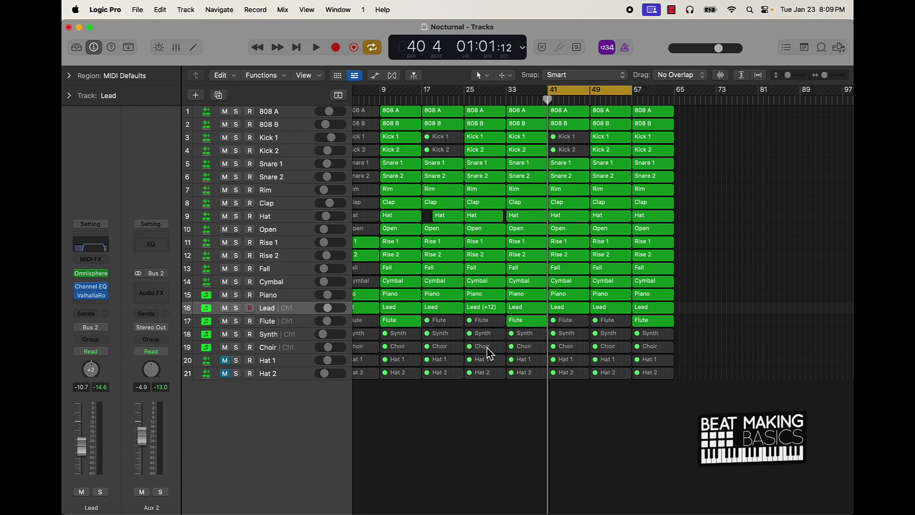
pyautogui.click(570, 216)
pyautogui.click(591, 403)
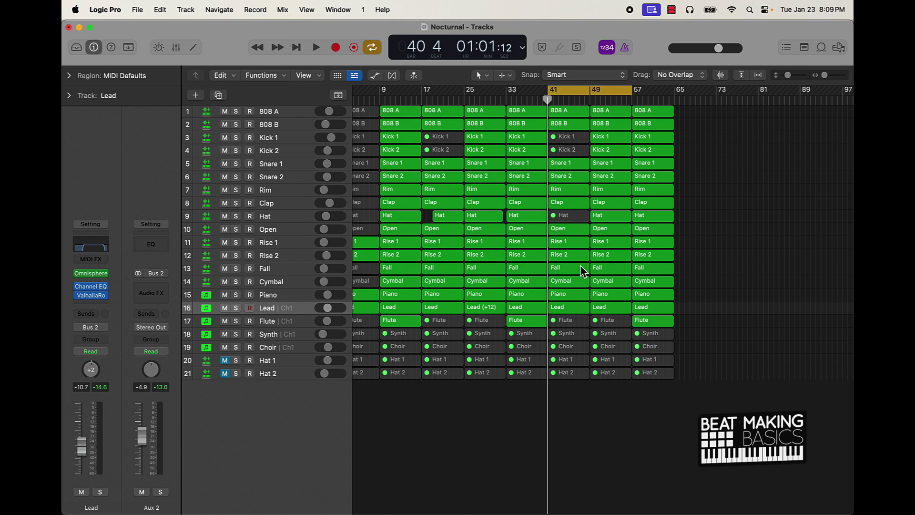
# - Play the cycled section from bar 41 into bar 49 to hear the changes, and stop playback
pyautogui.press('space')
pyautogui.click(565, 347)
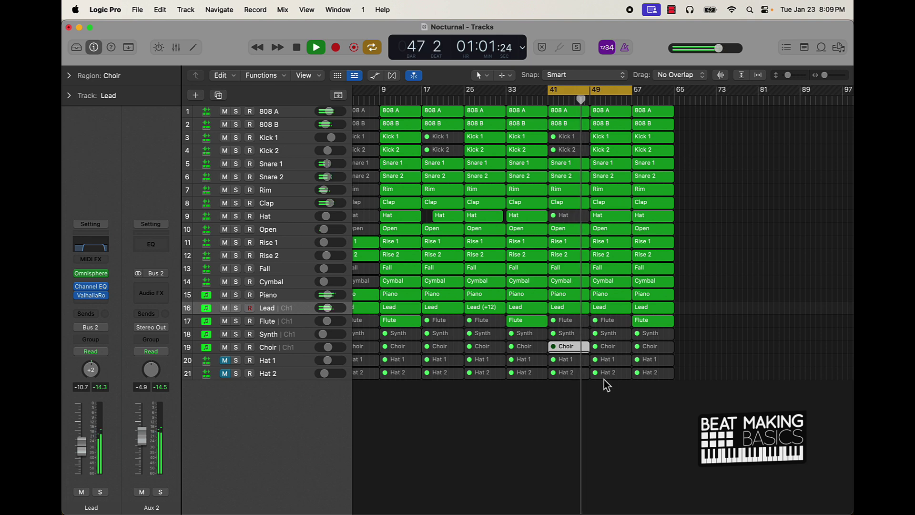
pyautogui.click(628, 394)
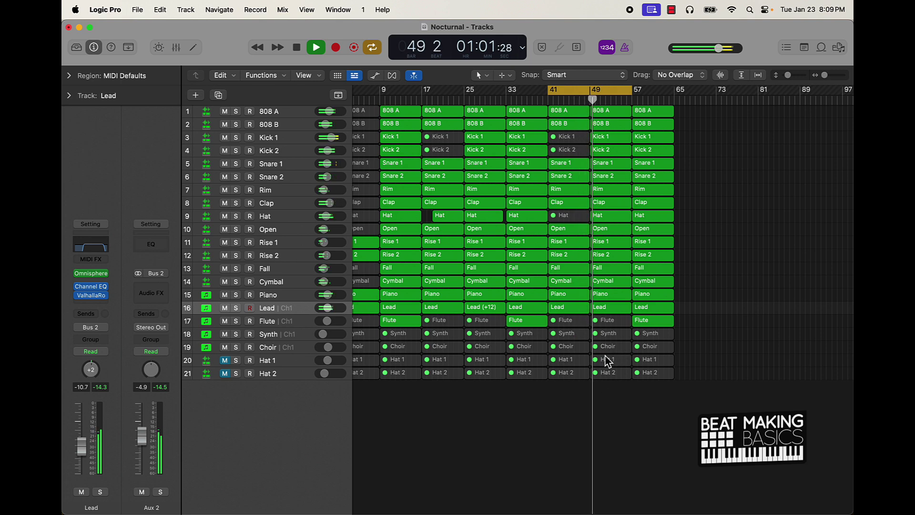
pyautogui.press('space')
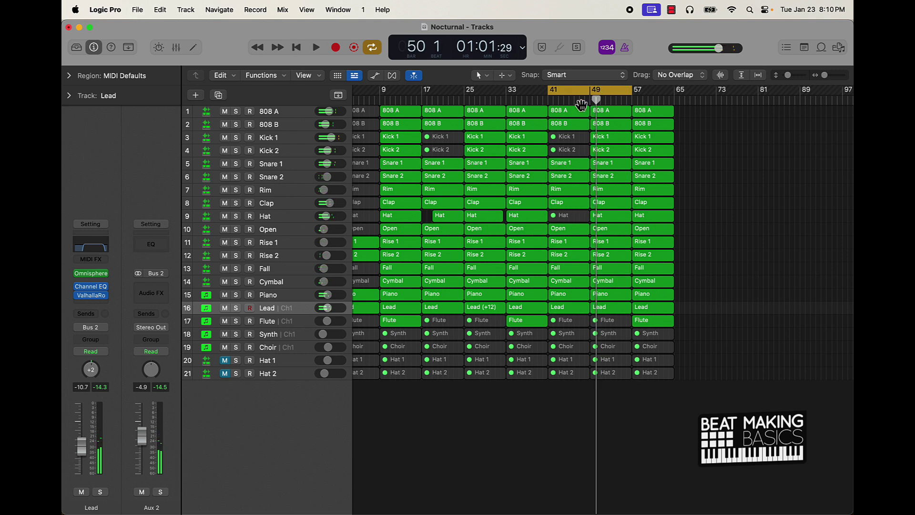
# - Unmute the Choir region at bar 49 and audition the section from bar 47 to bar 56
pyautogui.click(607, 348)
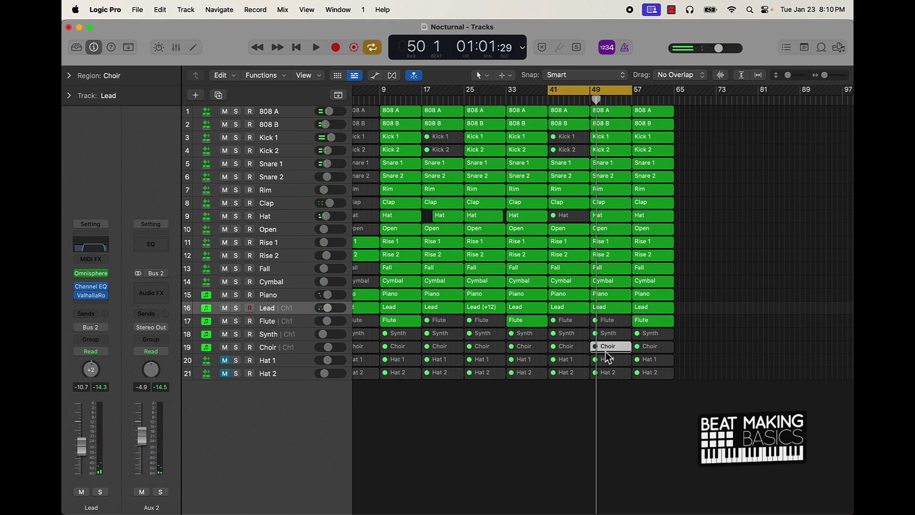
pyautogui.hotkey('ctrl', 'm')
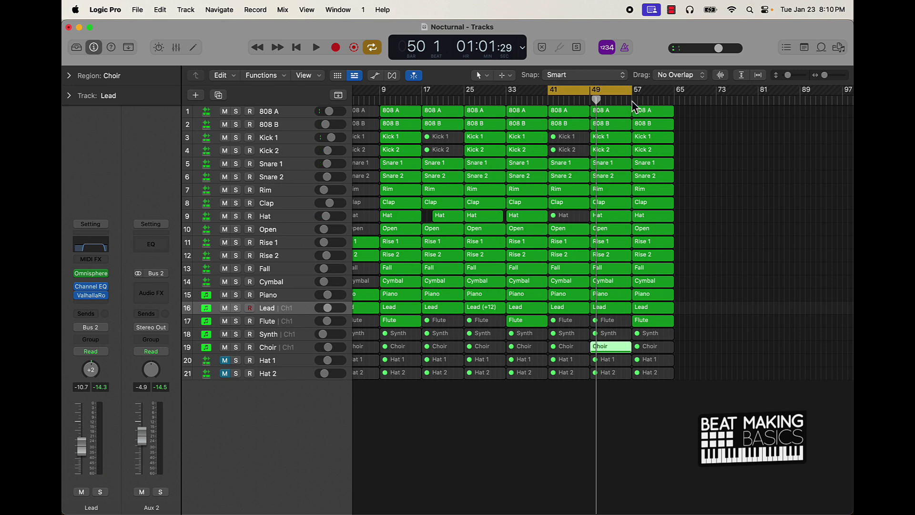
pyautogui.click(581, 99)
pyautogui.press('space')
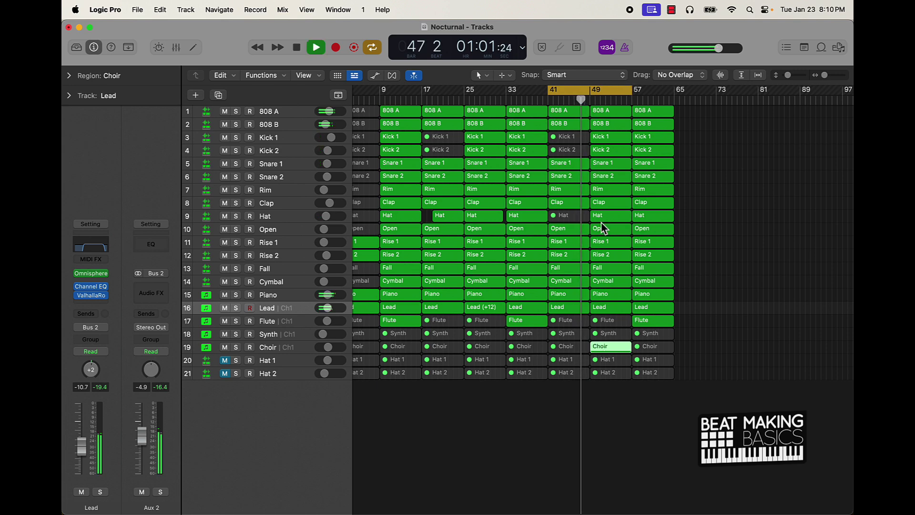
pyautogui.click(609, 395)
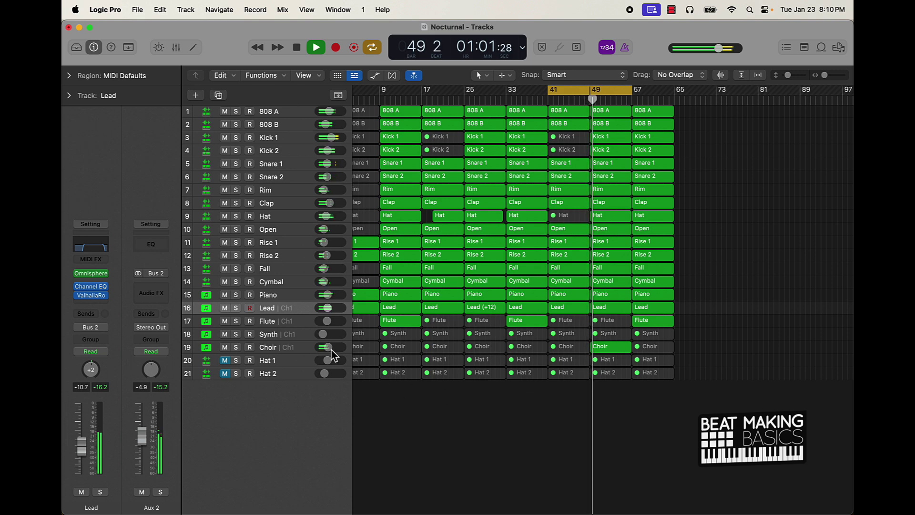
pyautogui.moveTo(332, 355)
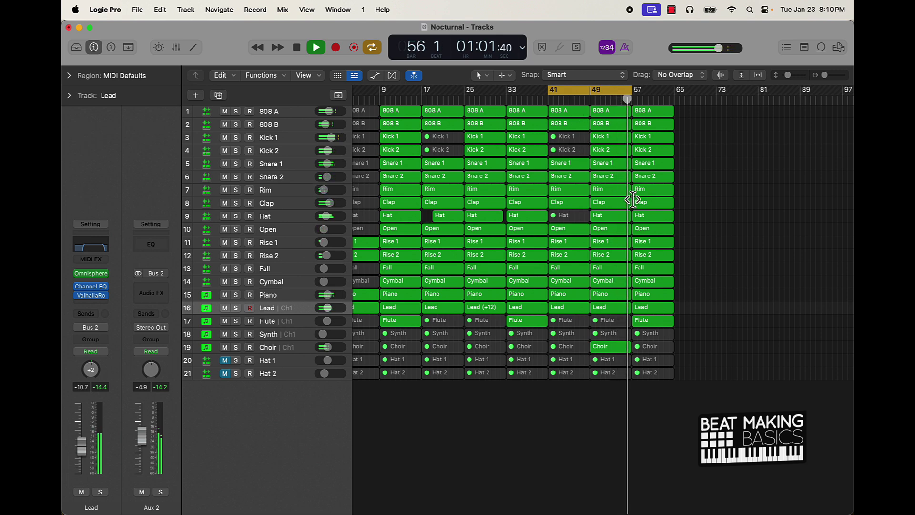
pyautogui.press('space')
# - Trim the end of the bar 49 Hat region back to the playhead at bar 56, beat 2
pyautogui.press('super+Right')
pyautogui.press('super+Right')
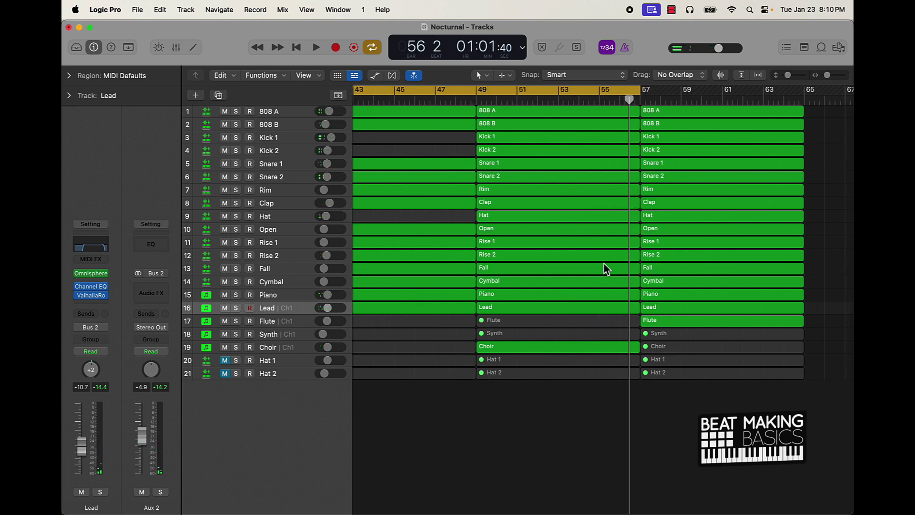
pyautogui.moveTo(636, 217); pyautogui.dragTo(627, 217)
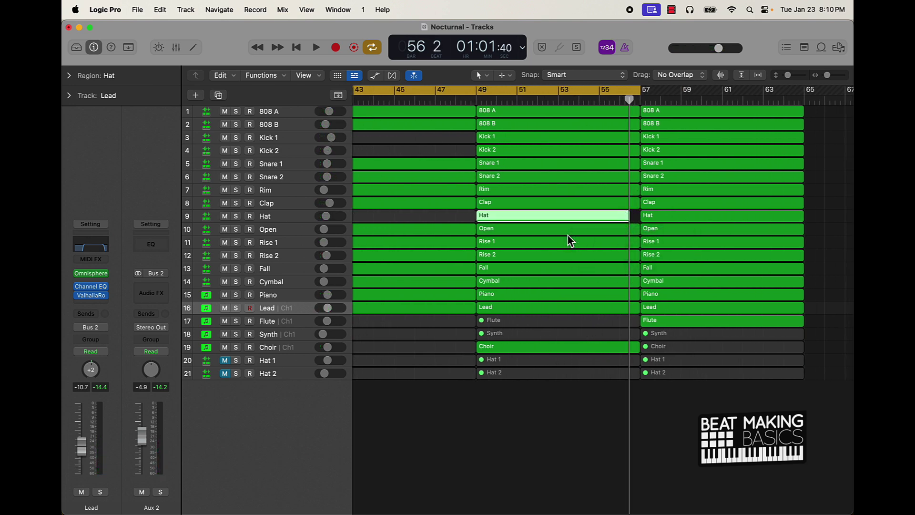
pyautogui.press('super+Left')
pyautogui.press('super+Left')
pyautogui.press('super+Left')
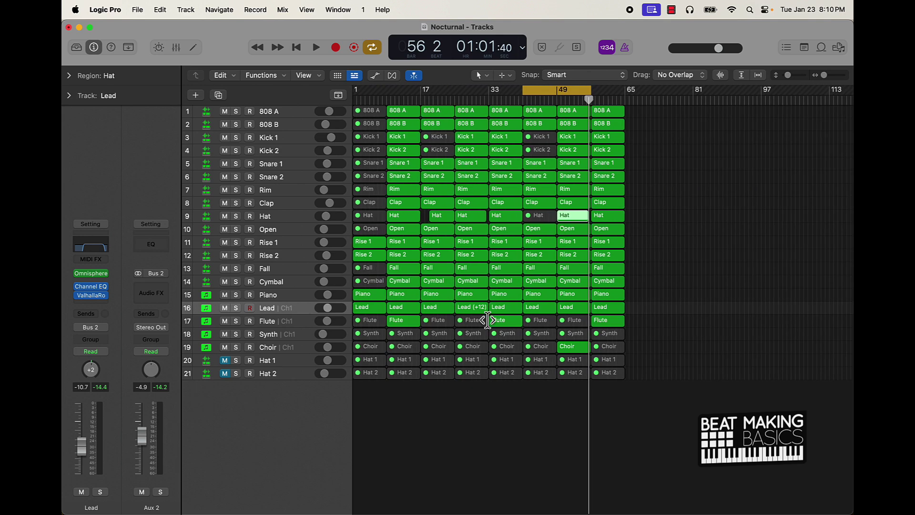
pyautogui.click(626, 419)
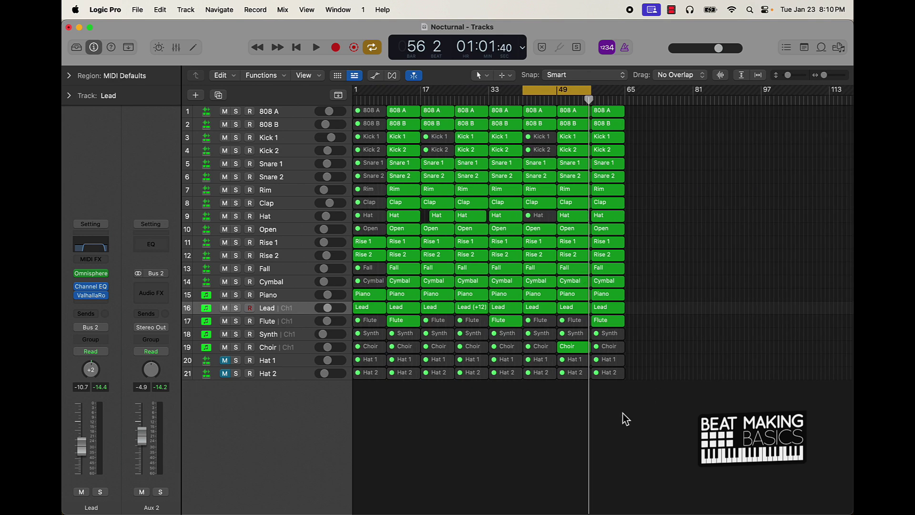
# - Move the playhead to the arrangement's end at bar 65 and turn off cycling
pyautogui.press('super+Right')
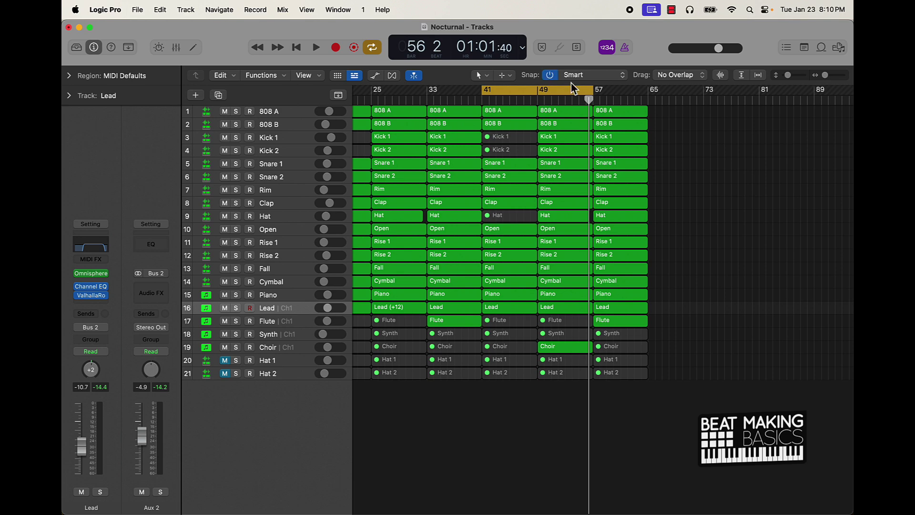
pyautogui.click(552, 97)
pyautogui.moveTo(615, 96); pyautogui.dragTo(649, 99)
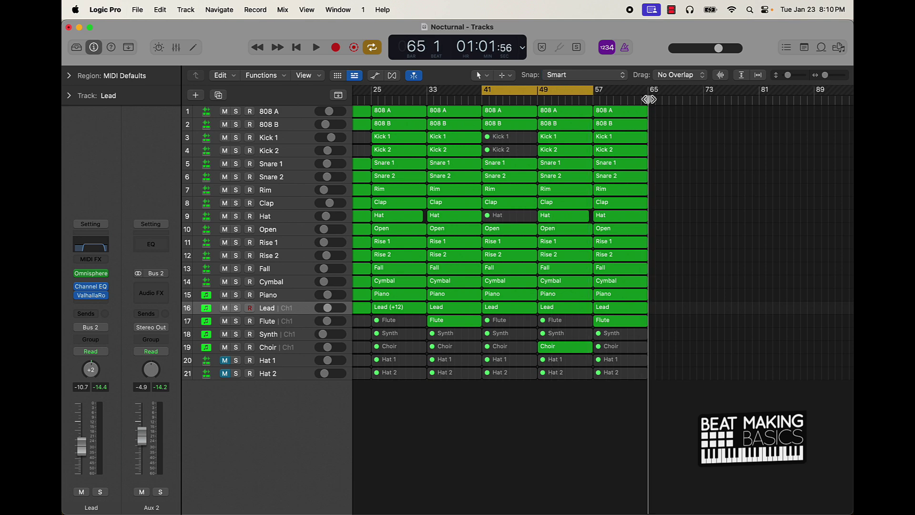
pyautogui.click(573, 96)
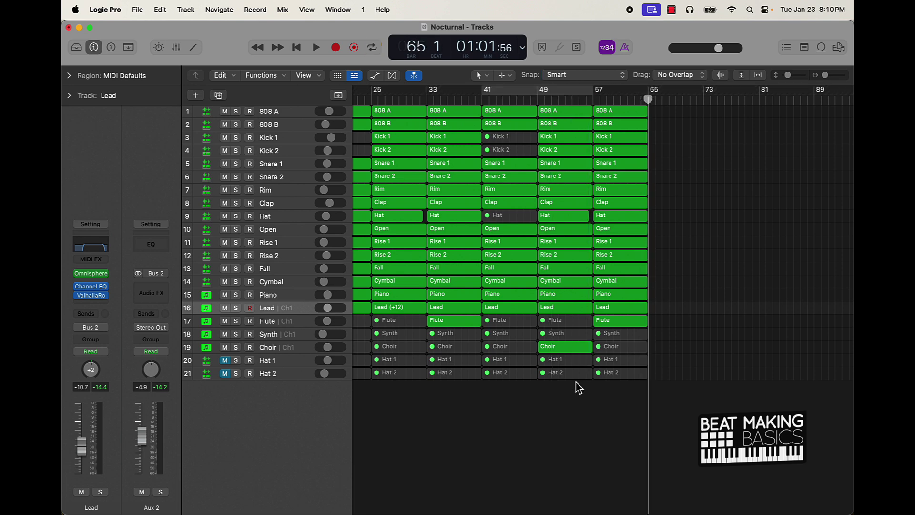
# - Repeat all the regions from bars 41 to 65 once so the copies start at bar 65
pyautogui.press('super+Left')
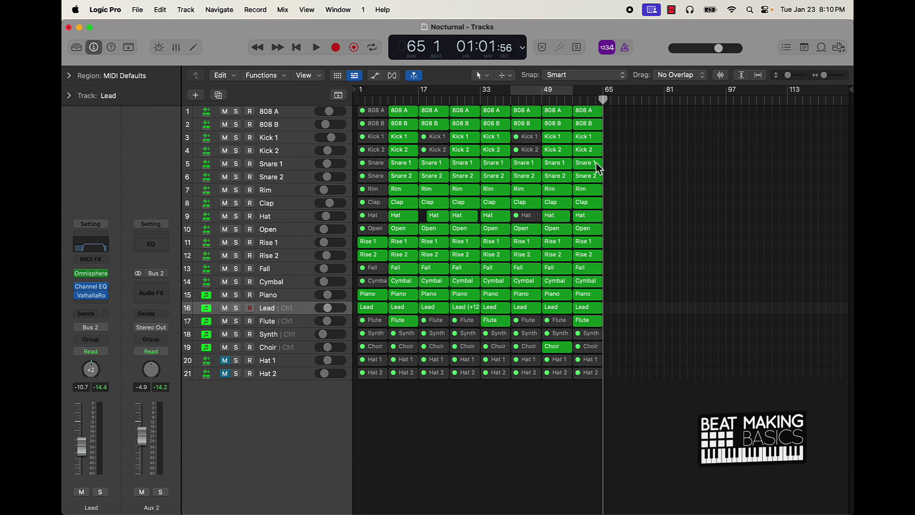
pyautogui.moveTo(525, 386); pyautogui.dragTo(552, 100)
pyautogui.moveTo(519, 401); pyautogui.dragTo(662, 78)
pyautogui.scroll(1, 620, 125)
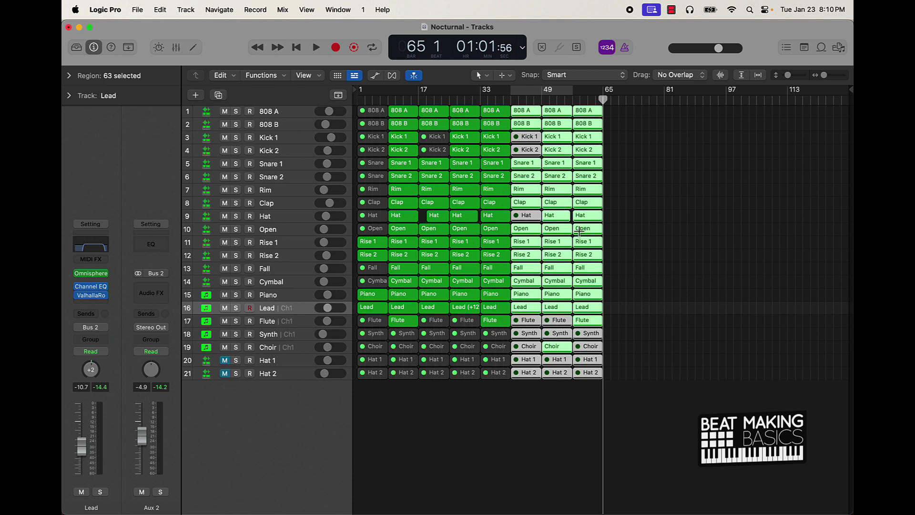
pyautogui.press('super+r')
# - Copy the eight-bar intro regions to bar 89 as an outro, and cycle bars 65 to 81
pyautogui.click(694, 100)
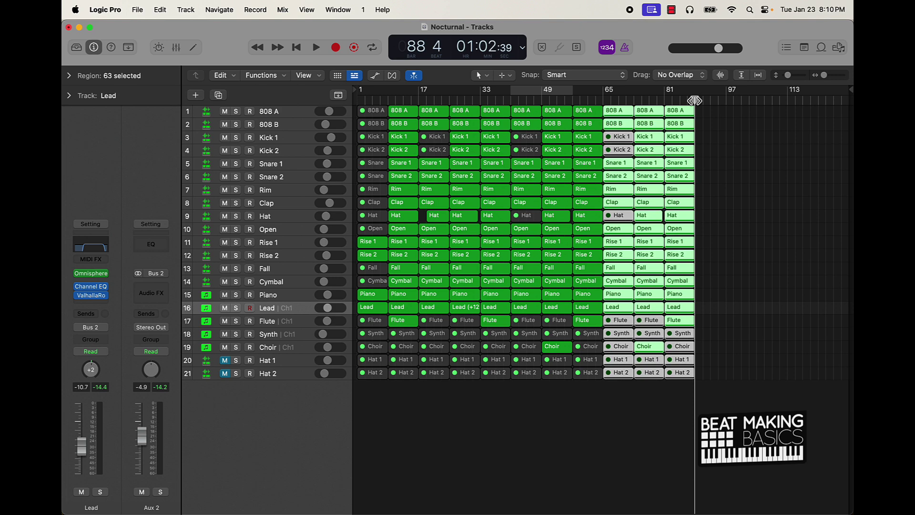
pyautogui.moveTo(370, 400); pyautogui.dragTo(737, 100)
pyautogui.moveTo(846, 88); pyautogui.dragTo(727, 158)
pyautogui.moveTo(605, 91); pyautogui.dragTo(664, 93)
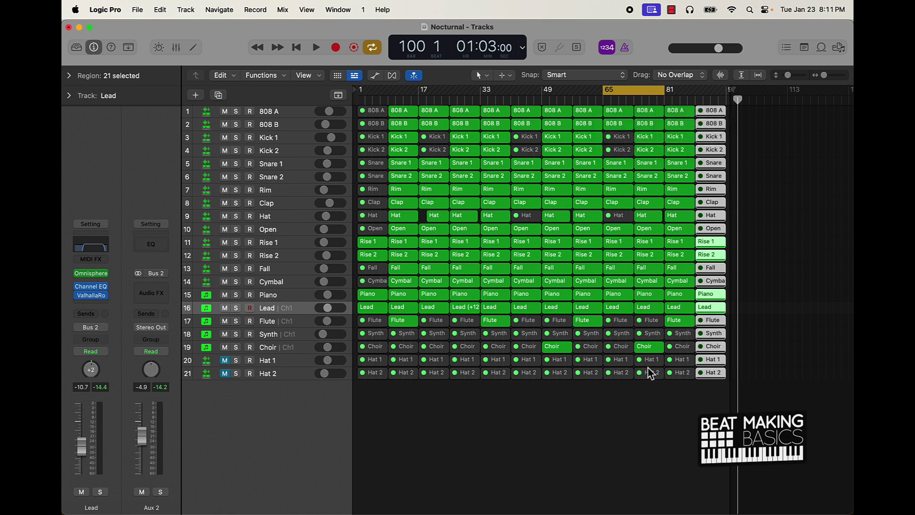
# - Mute the Choir region at bar 73 and unmute the Hat region at bar 65
pyautogui.click(650, 348)
pyautogui.click(650, 348)
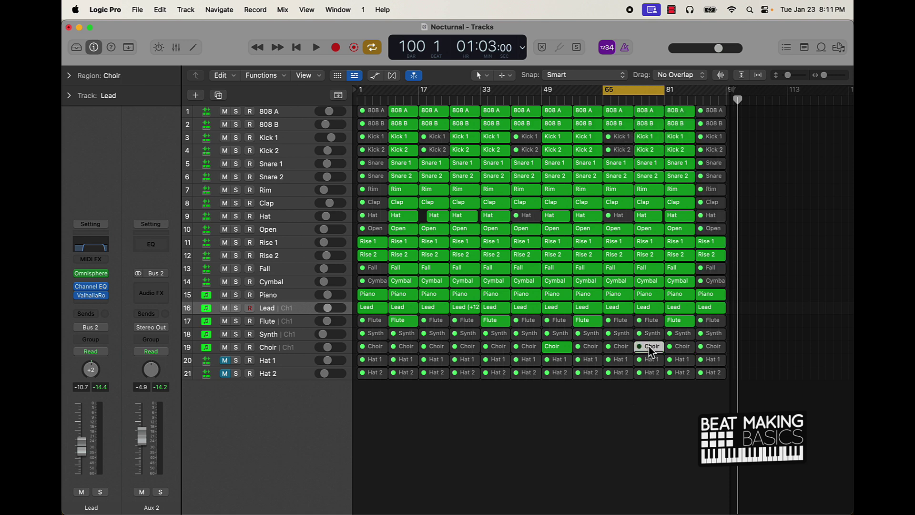
pyautogui.click(619, 216)
pyautogui.click(619, 216)
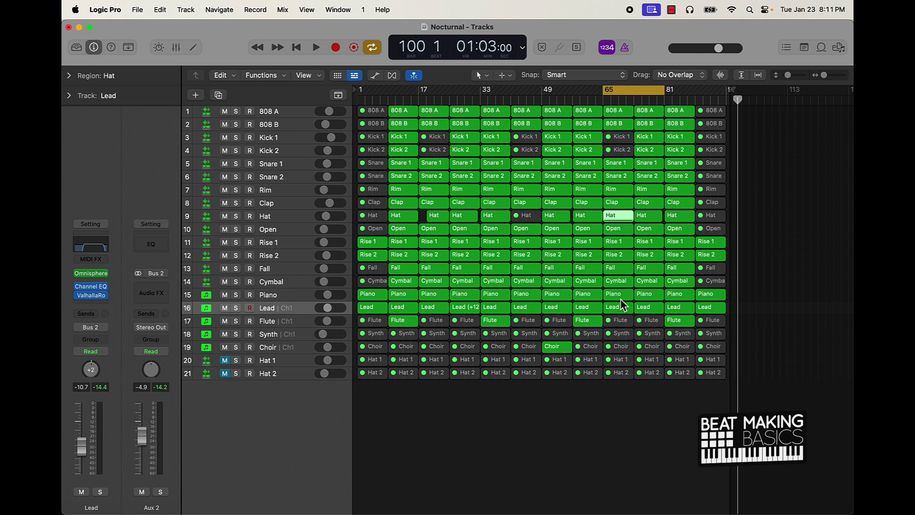
# - Mute the 808 A, 808 B, Snare 1, Snare 2, Rim, Clap, Hat and Open regions at bar 65
pyautogui.click(619, 124)
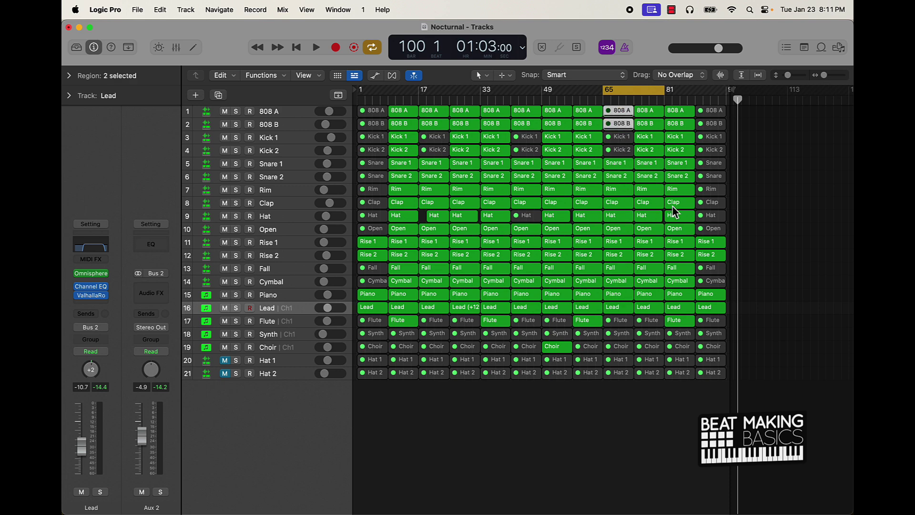
pyautogui.moveTo(623, 172); pyautogui.dragTo(625, 237)
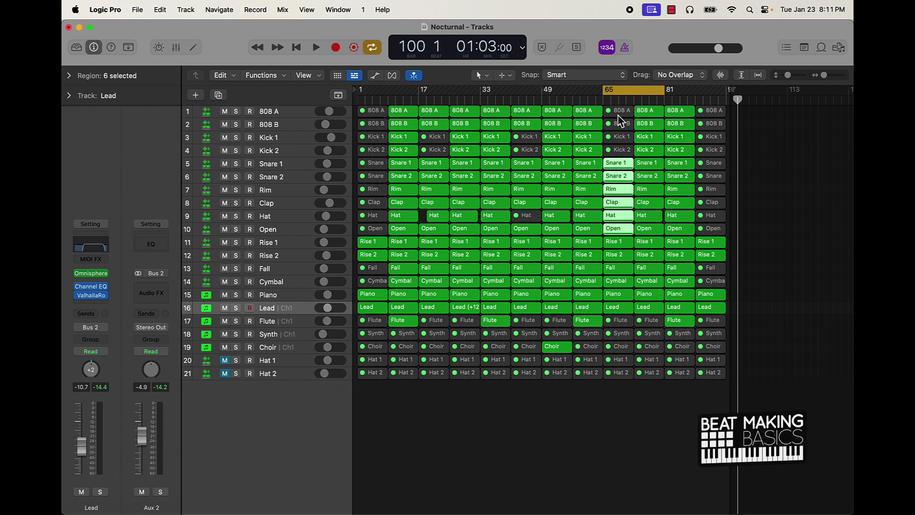
pyautogui.hotkey('ctrl', 'm')
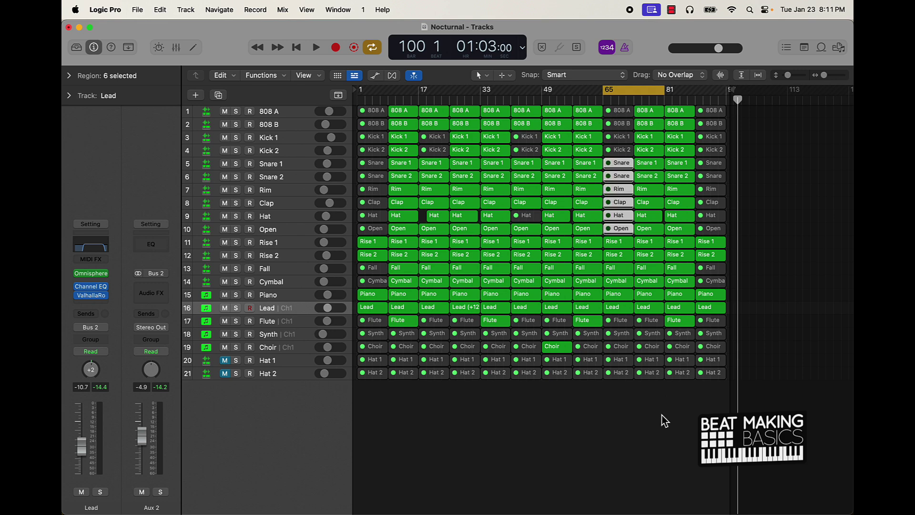
pyautogui.click(625, 437)
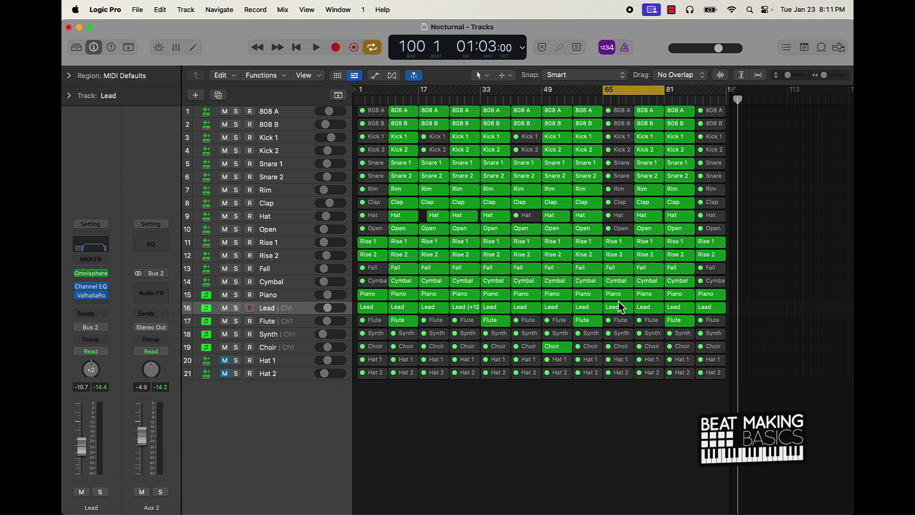
# - Unmute the Synth region at bar 65 and play the cycled section
pyautogui.click(619, 334)
pyautogui.hotkey('ctrl', 'm')
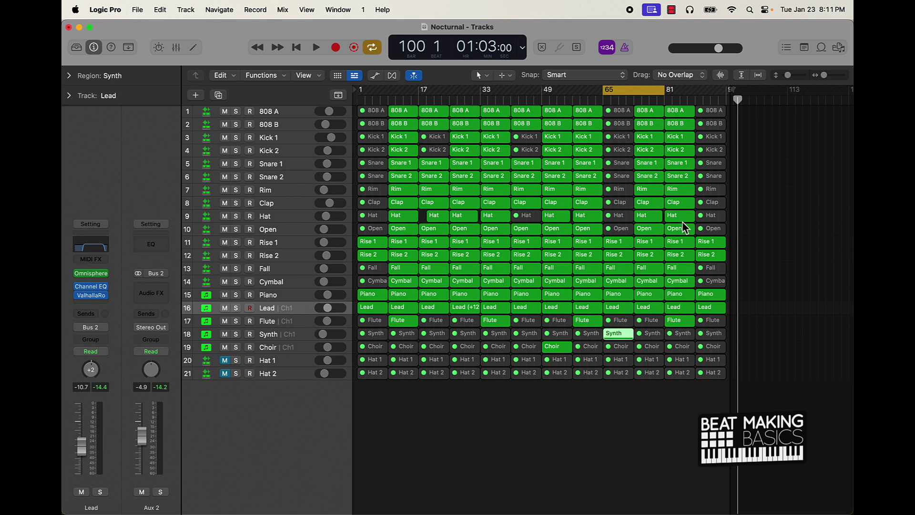
pyautogui.press('space')
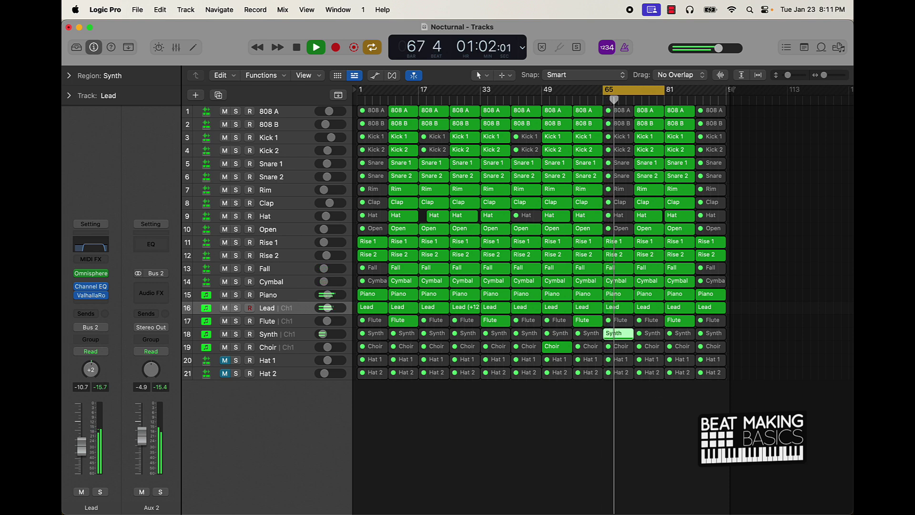
# - Mute the Piano region at bar 73 while the section keeps playing
pyautogui.click(651, 307)
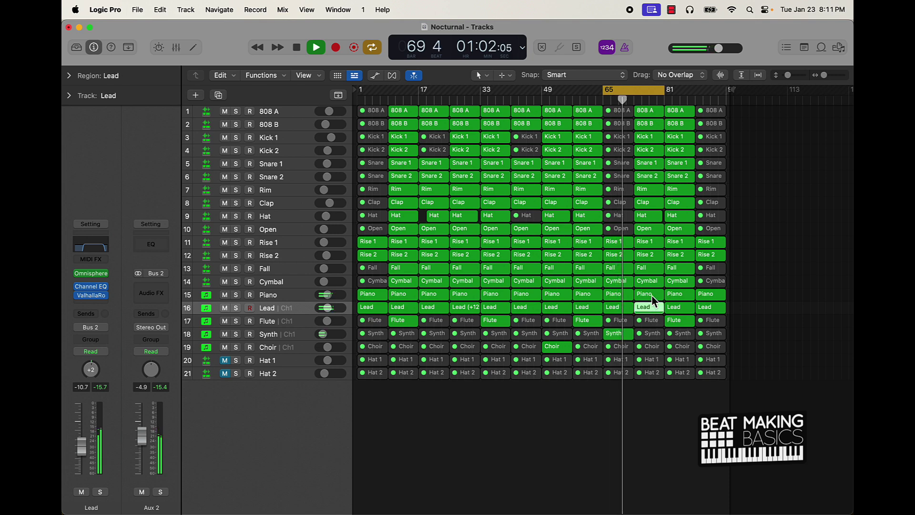
pyautogui.click(652, 295)
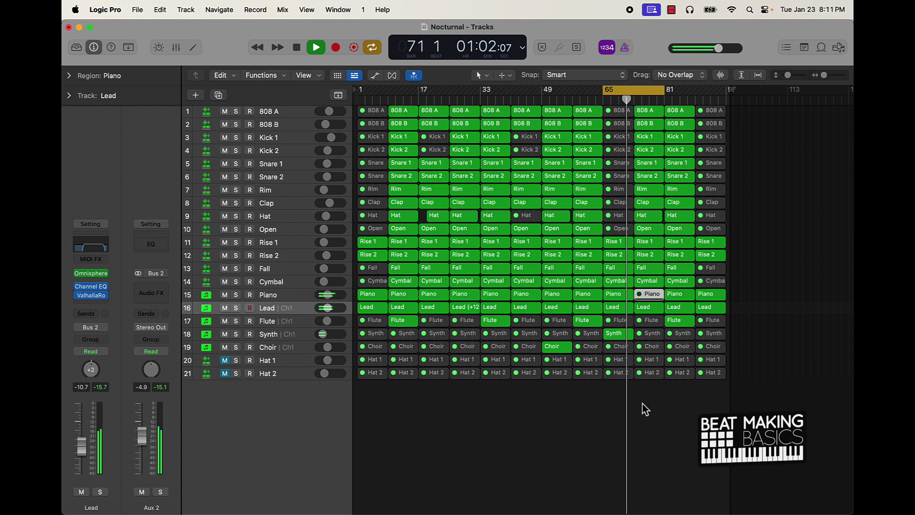
pyautogui.click(659, 435)
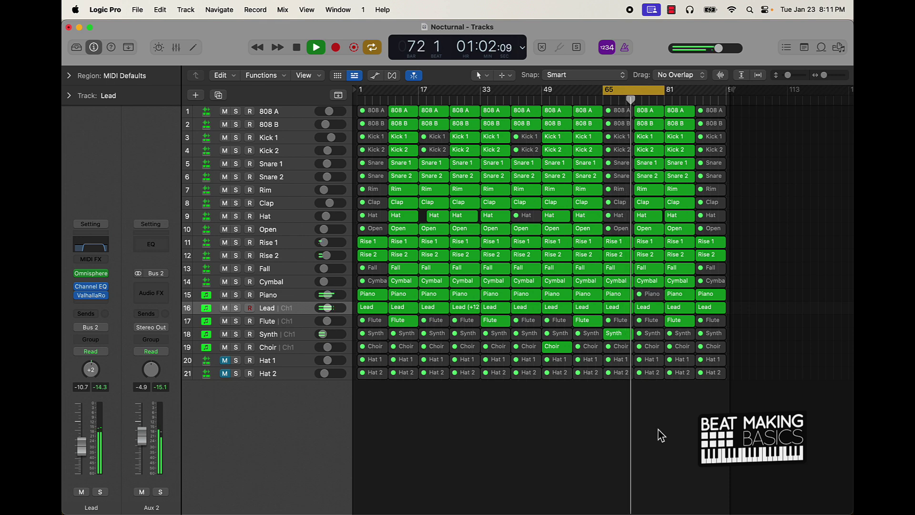
# - Turn off cycling to let playback run past bar 81, and save the project
pyautogui.click(637, 94)
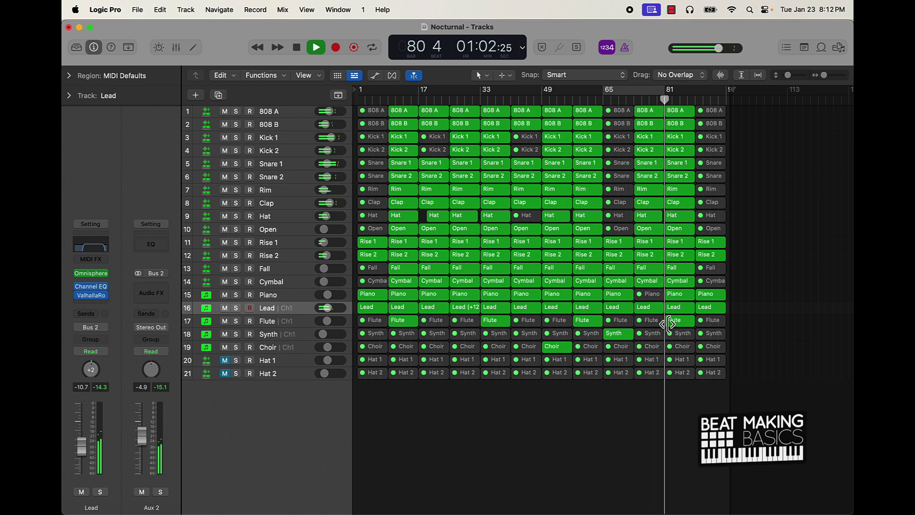
pyautogui.press('super+s')
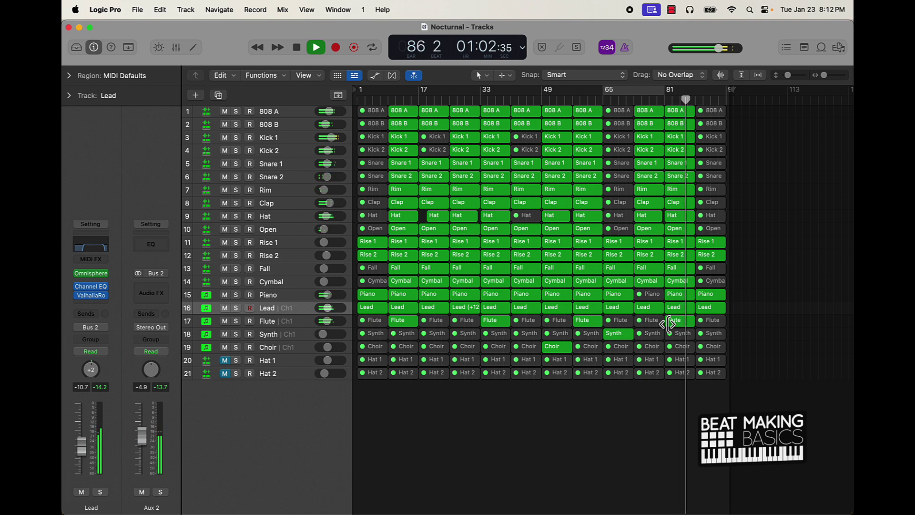
# - Mute the Rise 1 and Rise 2 regions at bar 89 and unmute the Fall and Cymbal regions there
pyautogui.click(717, 255)
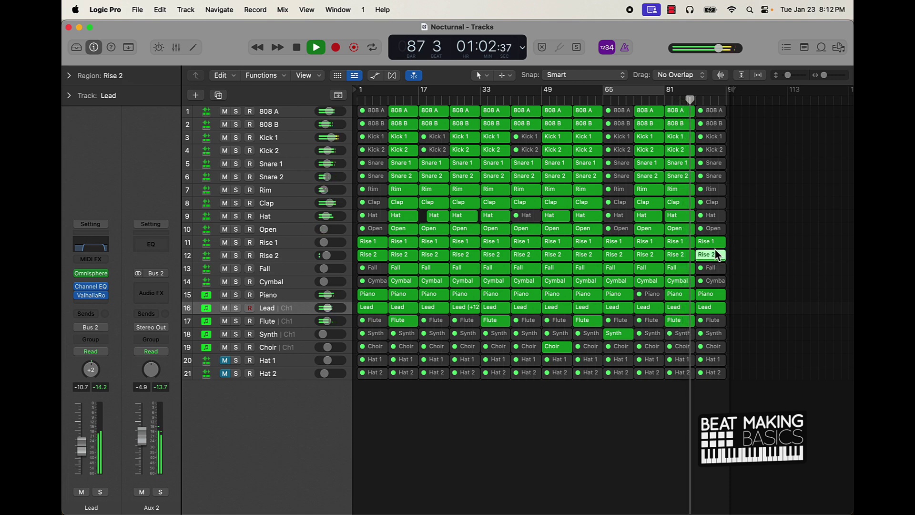
pyautogui.keyDown('shift'); pyautogui.click(716, 247); pyautogui.keyUp('shift')
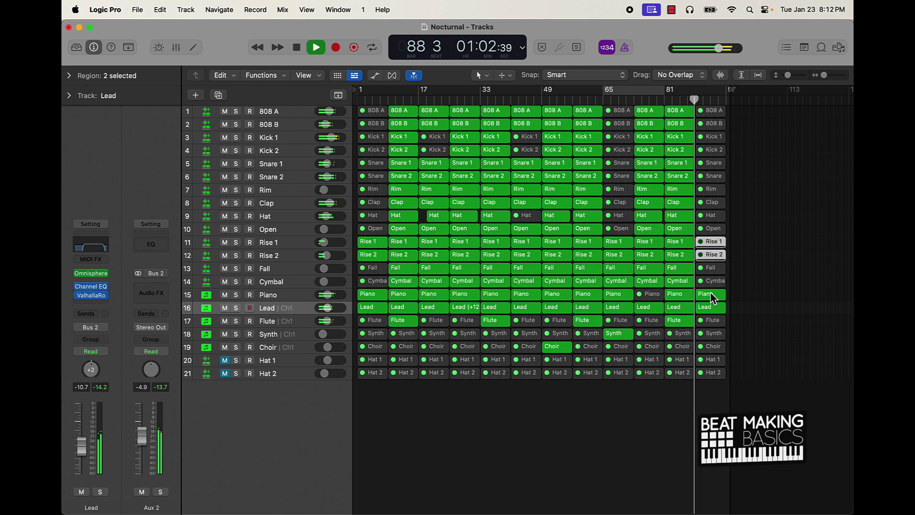
pyautogui.click(713, 284)
pyautogui.keyDown('shift'); pyautogui.click(710, 268); pyautogui.keyUp('shift')
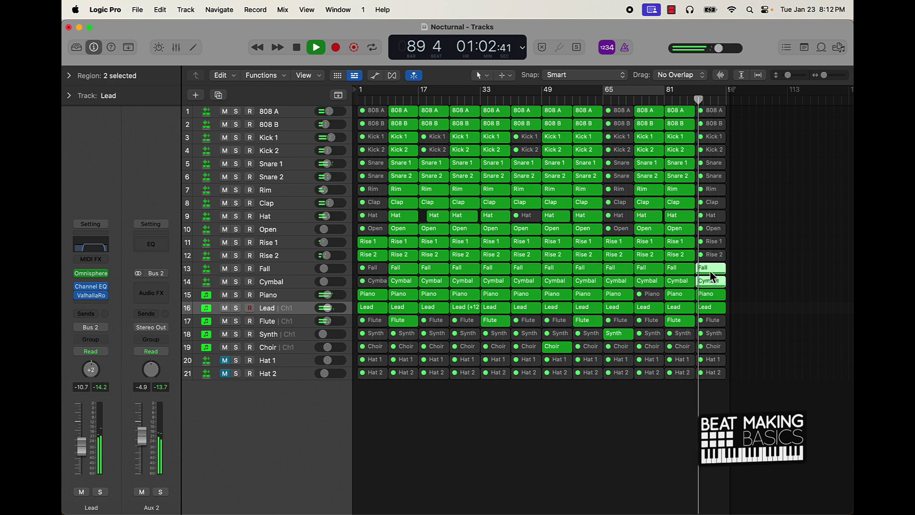
pyautogui.press('shift+super+a')
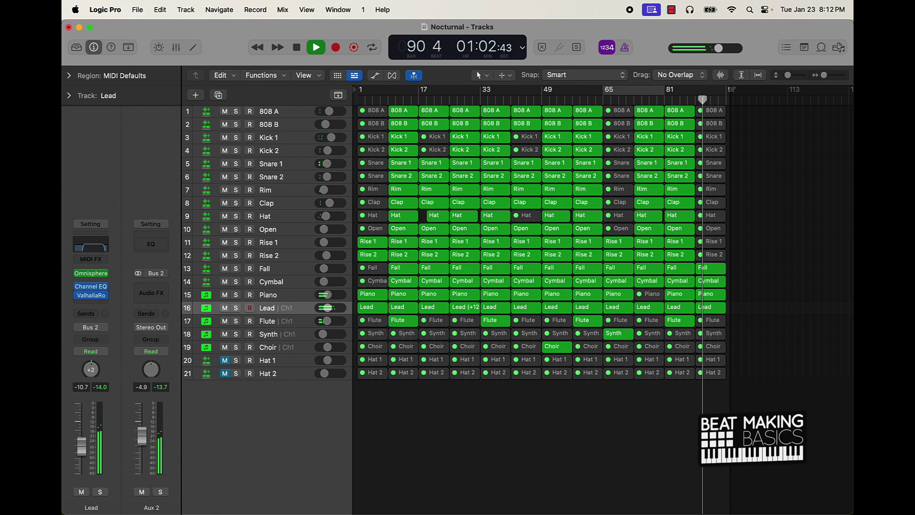
# - Stop playback at the arrangement's end and return the playhead to bar 1
pyautogui.press('z')
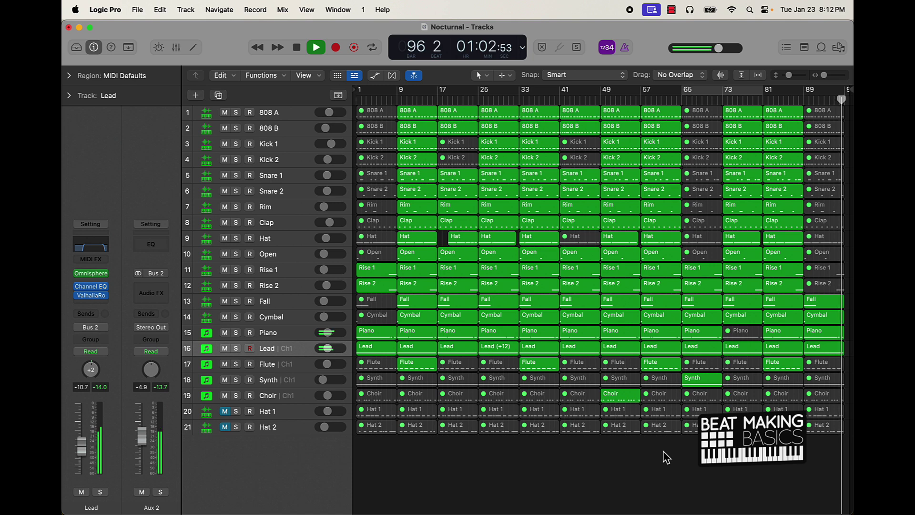
pyautogui.press('Return')
pyautogui.press('space')
pyautogui.press('Return')
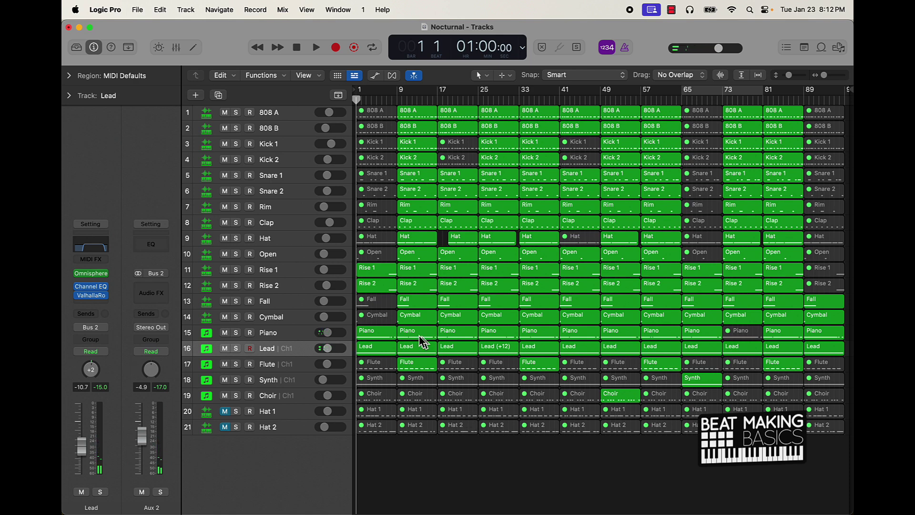
# - Move the Hat 1 and Hat 2 tracks directly below the Hat track
pyautogui.click(268, 413)
pyautogui.keyDown('shift'); pyautogui.click(279, 431); pyautogui.keyUp('shift')
pyautogui.moveTo(286, 419); pyautogui.dragTo(302, 255)
pyautogui.click(507, 478)
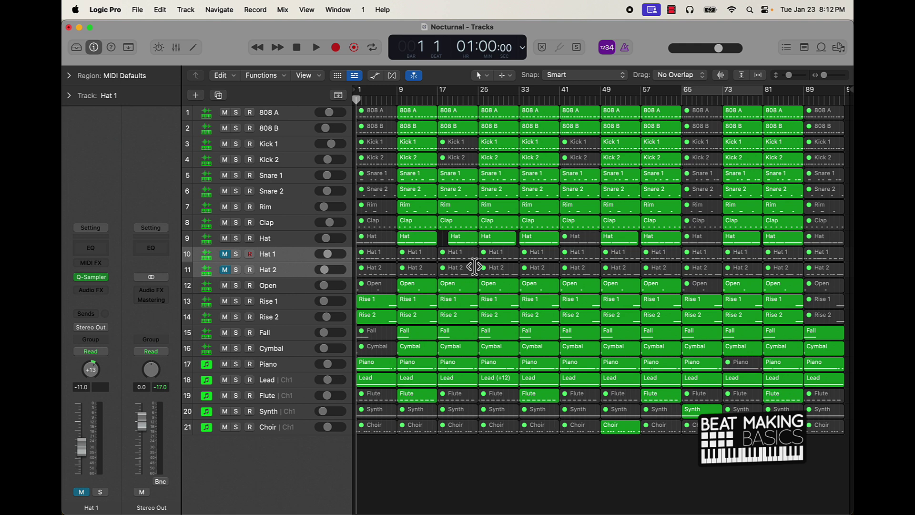
# - Mute the Hat region at bar 25
pyautogui.click(502, 244)
pyautogui.hotkey('ctrl', 'm')
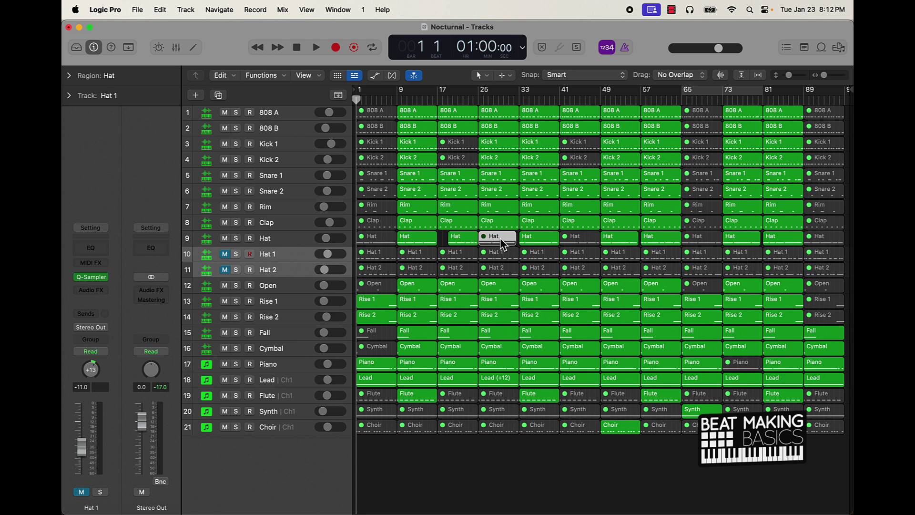
# - Trim the bar 73 Hat region to start at bar 77, and end the Hat 1 and Hat 2 regions there, unmuted
pyautogui.click(741, 245)
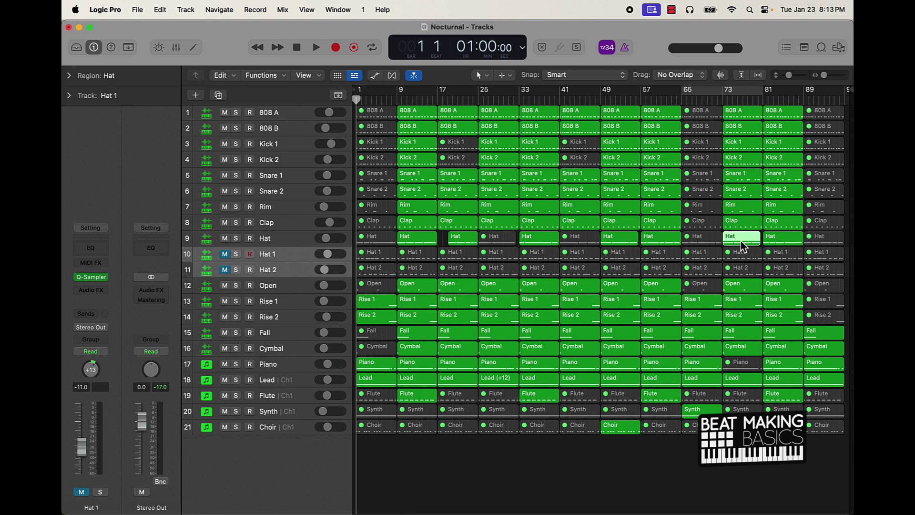
pyautogui.moveTo(727, 241); pyautogui.dragTo(737, 275)
pyautogui.click(752, 255)
pyautogui.keyDown('shift'); pyautogui.click(757, 269); pyautogui.keyUp('shift')
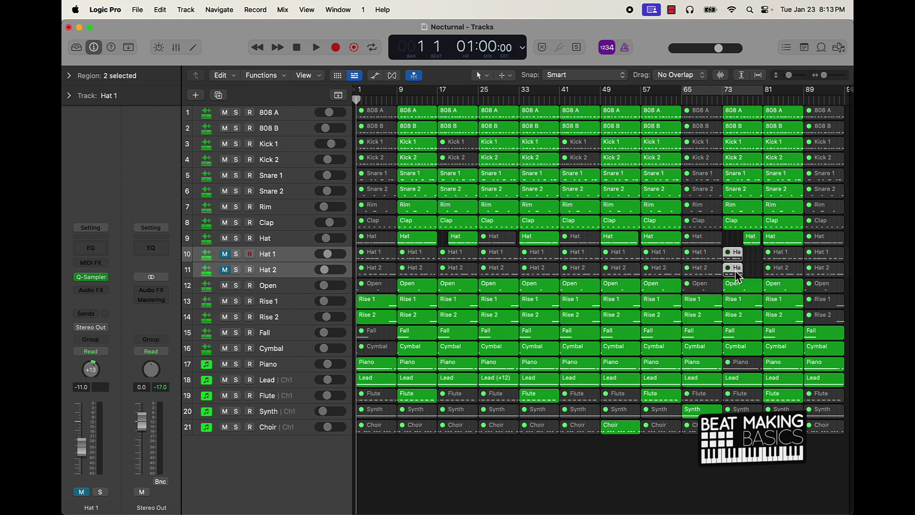
# - Unmute the bar 25 Hat 1 and Hat 2 regions and end them at bar 29, with the Hat region starting there
pyautogui.click(498, 254)
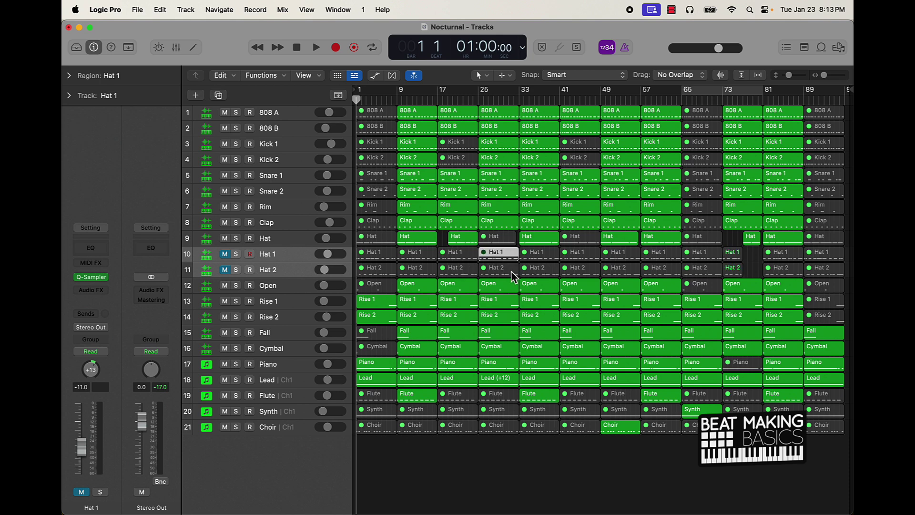
pyautogui.keyDown('shift'); pyautogui.click(515, 274); pyautogui.keyUp('shift')
pyautogui.moveTo(516, 271); pyautogui.dragTo(503, 238)
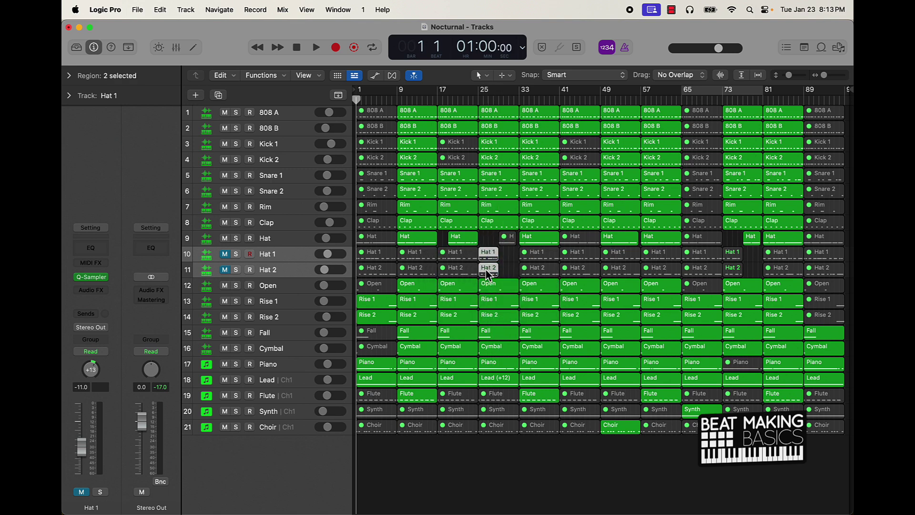
# - Unmute the Hat 1 and Hat 2 tracks and raise their volume, with Hat 1 at -6.6 dB
pyautogui.click(224, 254)
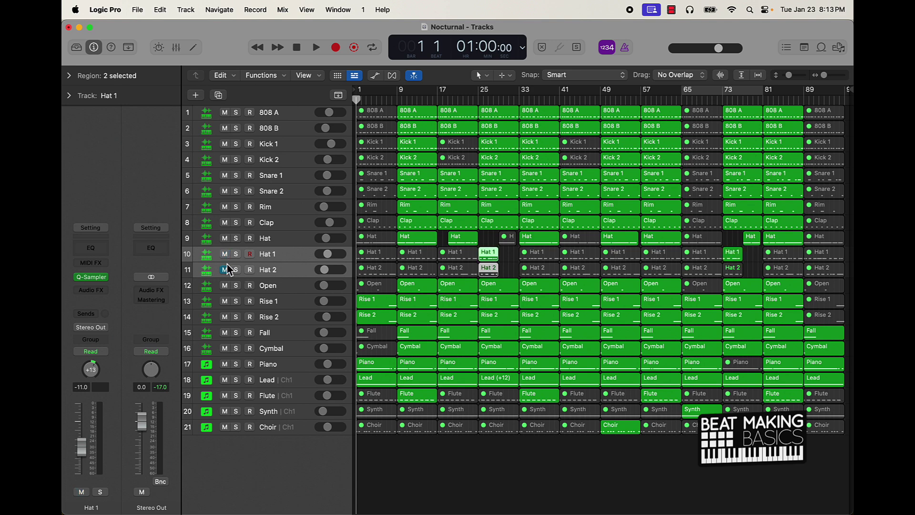
pyautogui.click(224, 270)
pyautogui.moveTo(325, 277); pyautogui.dragTo(335, 267)
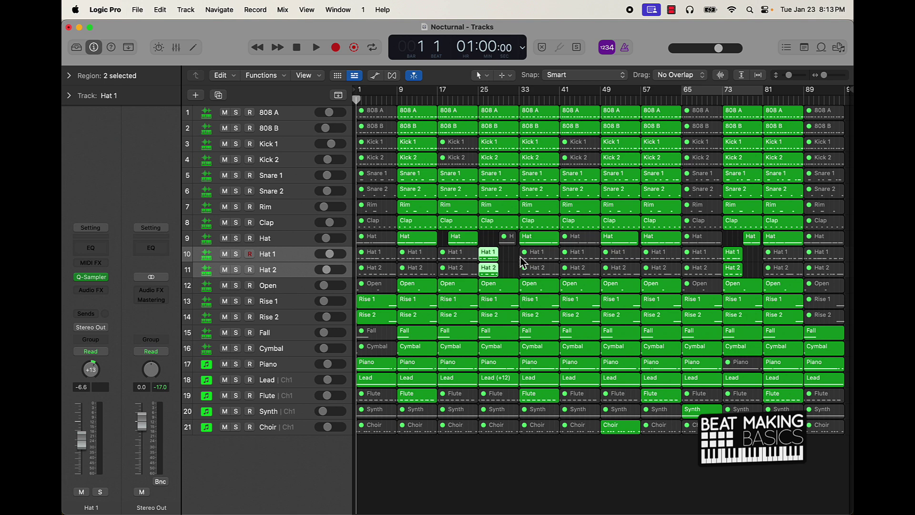
pyautogui.click(513, 265)
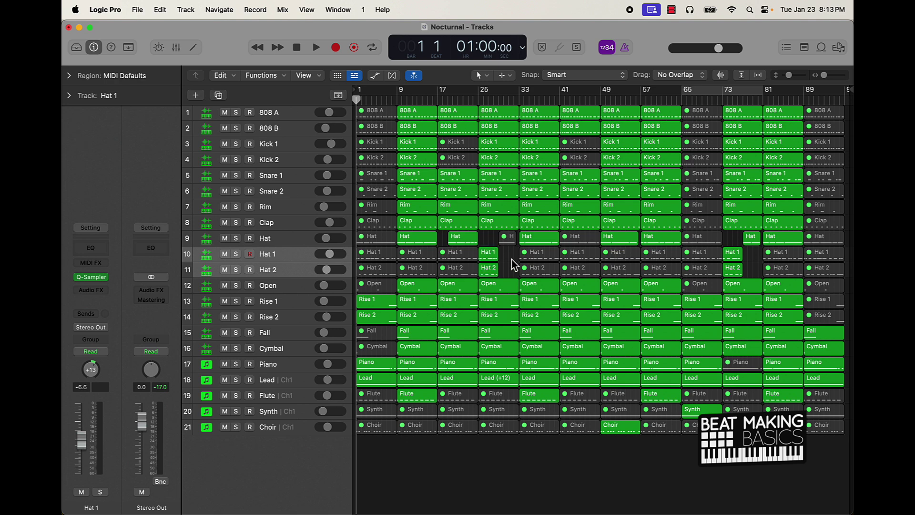
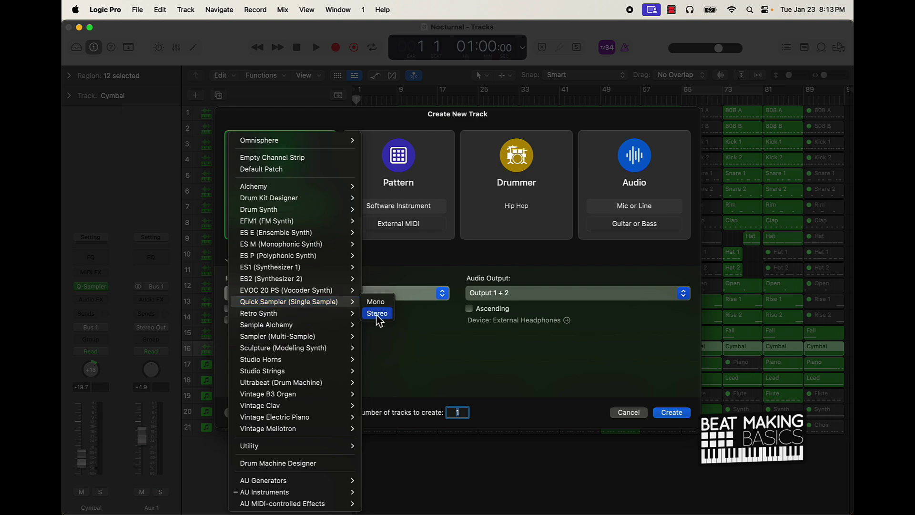
# - Create a stereo Quick Sampler instrument track and load the "Ukiah Beats Simple Tag" preset into it
pyautogui.click(377, 313)
pyautogui.click(672, 413)
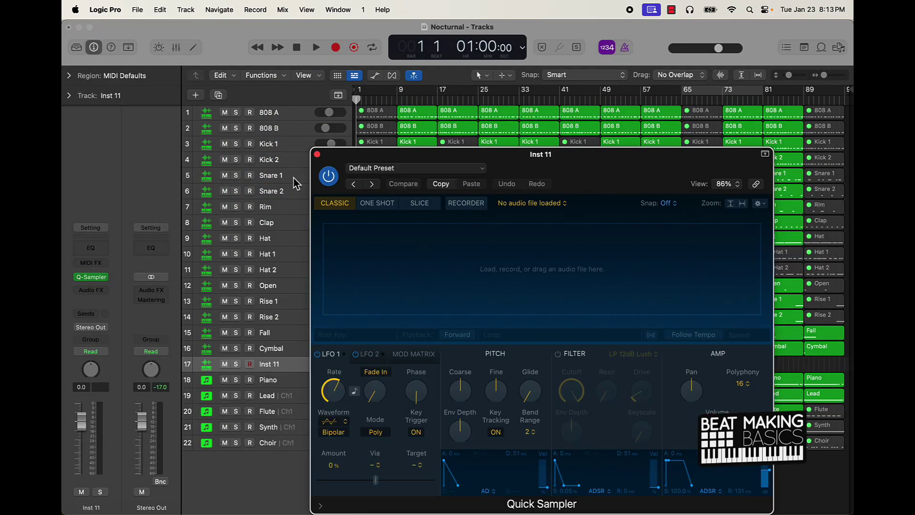
pyautogui.click(441, 168)
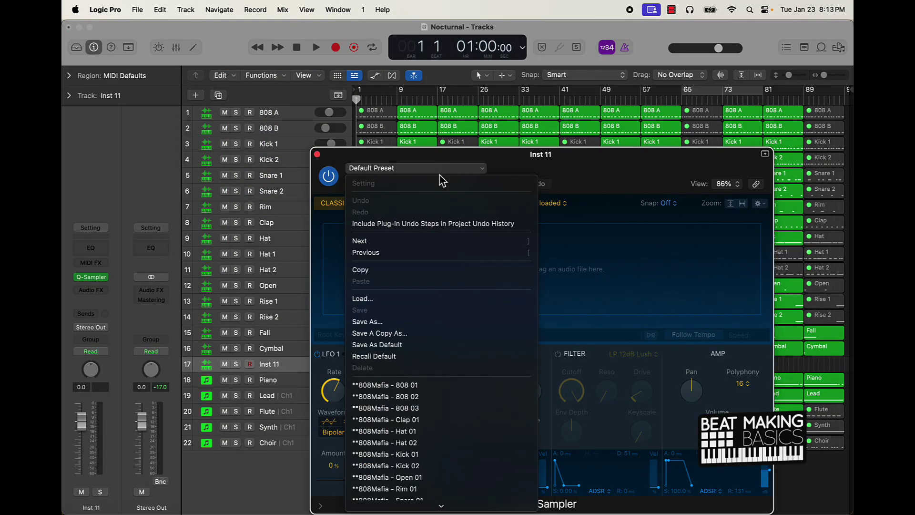
pyautogui.scroll(-10, 468, 394)
pyautogui.scroll(-10, 467, 395)
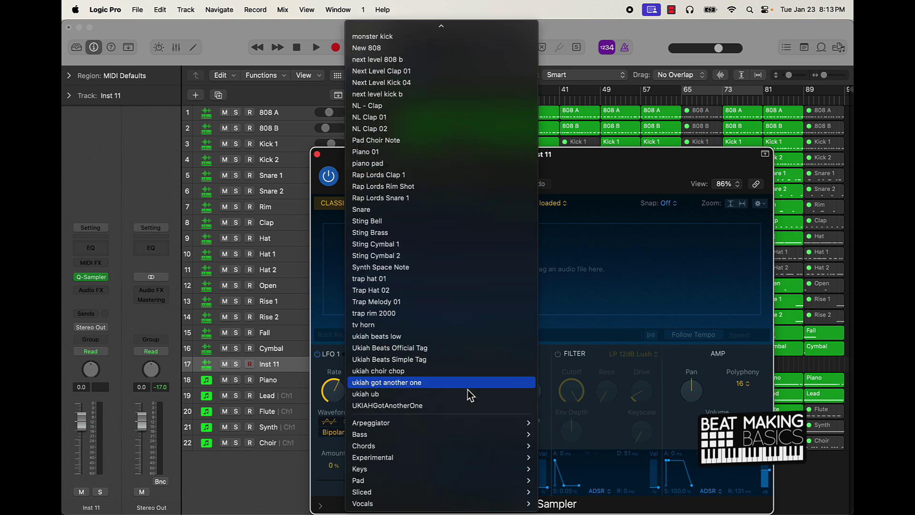
pyautogui.click(445, 363)
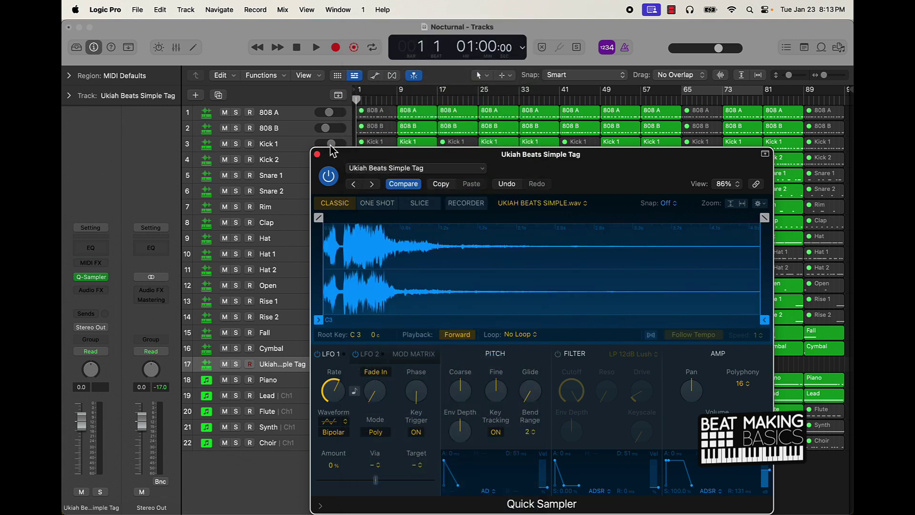
pyautogui.click(316, 154)
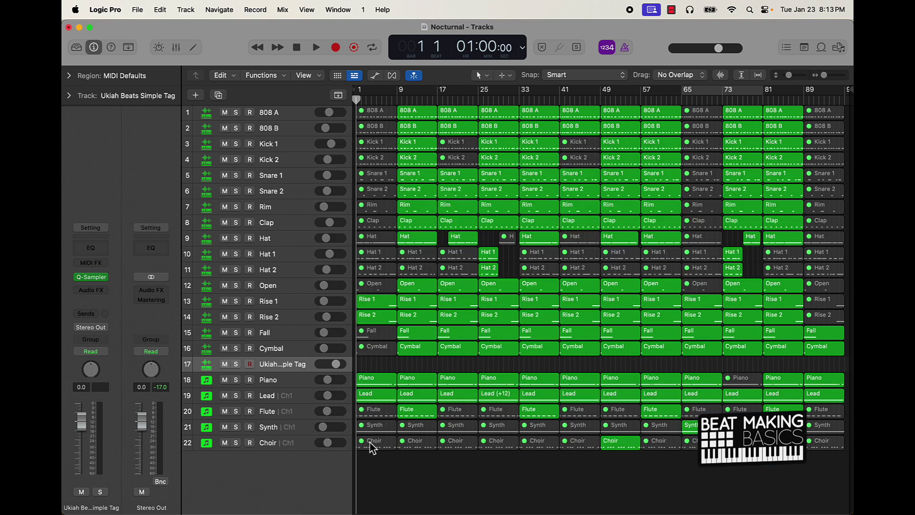
# - Lower the Ukiah Beats Simple Tag track's volume to -15.8 dB and record one C-note hit of the tag at the song's start
pyautogui.click(336, 363)
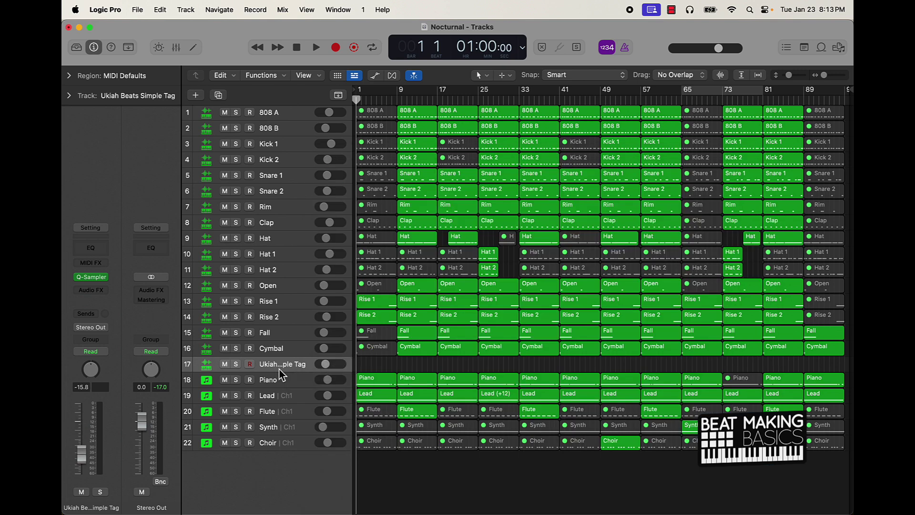
pyautogui.press('super+k')
pyautogui.press('k')
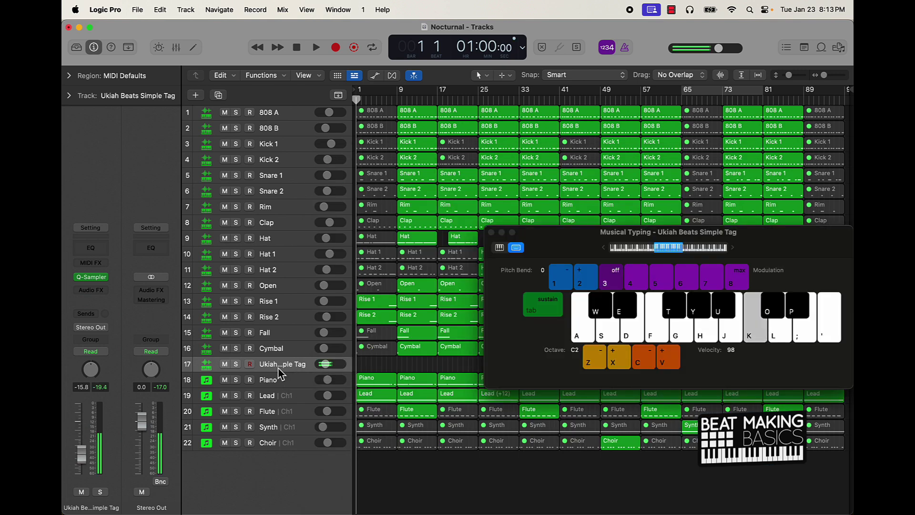
pyautogui.press('r')
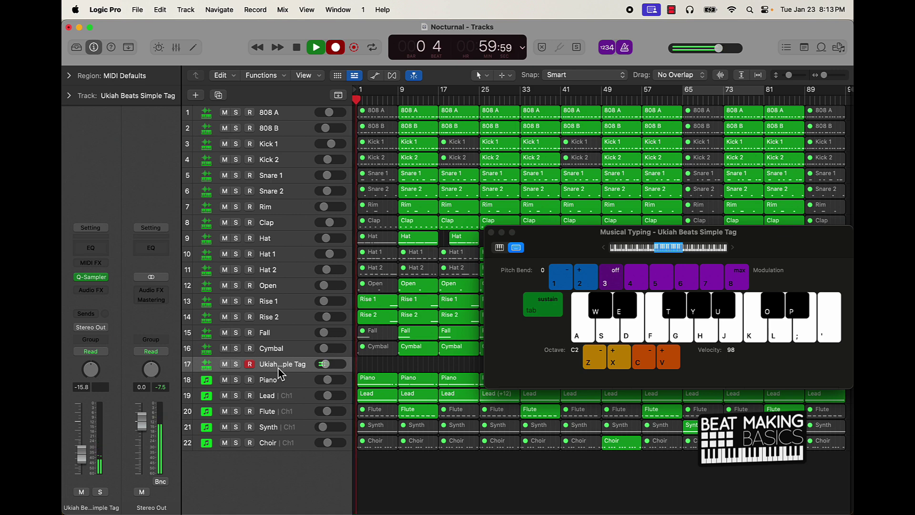
pyautogui.press('k')
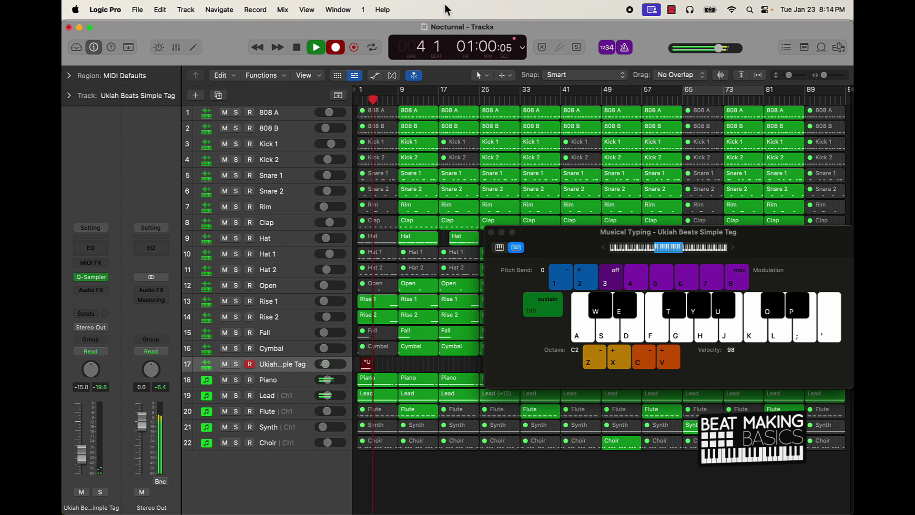
pyautogui.click(335, 47)
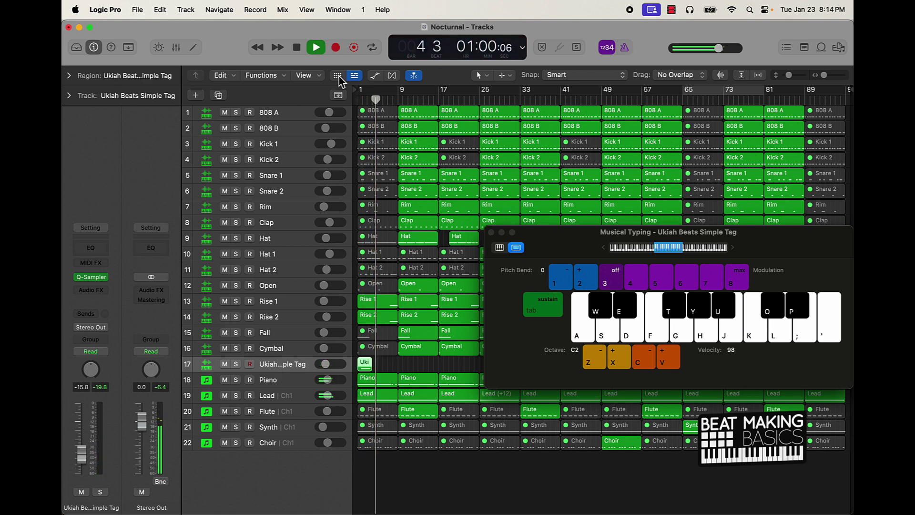
pyautogui.click(491, 232)
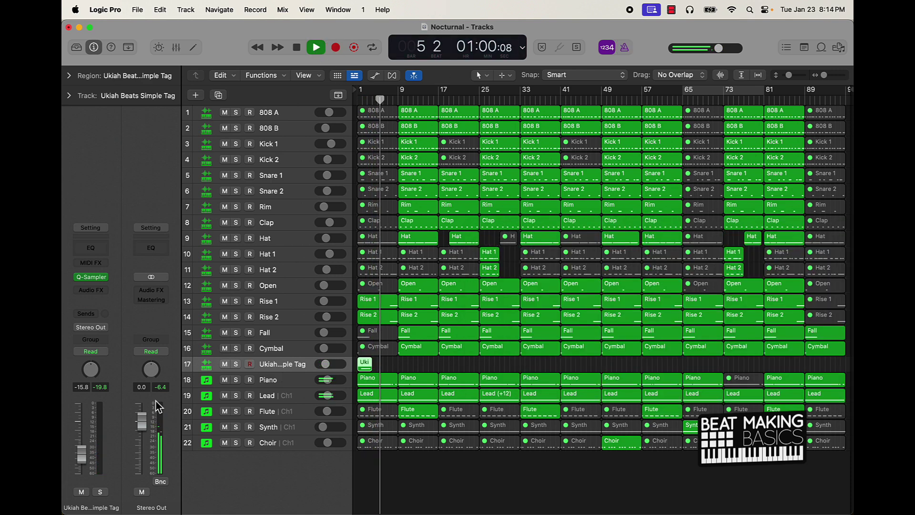
# - Set the tag track's volume to -16.8 dB and rename the track "Ukiah Tag"
pyautogui.doubleClick(286, 364)
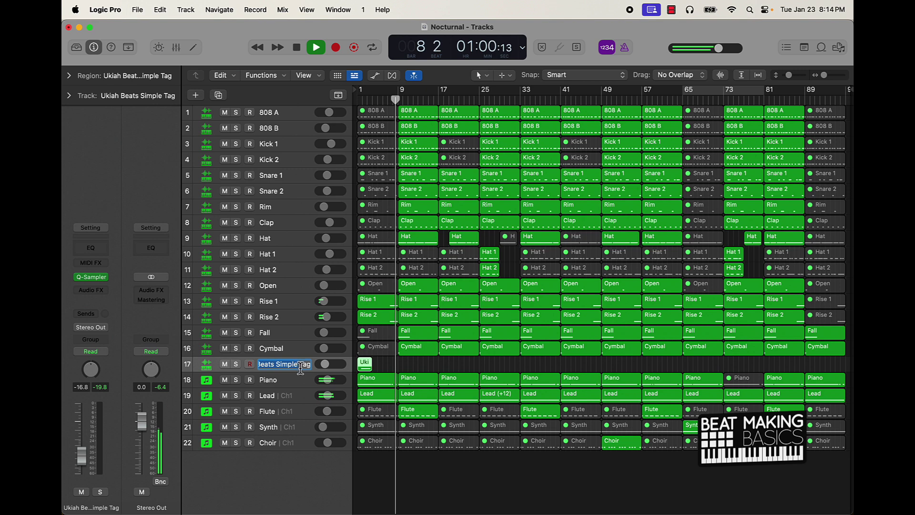
pyautogui.press('BackSpace')
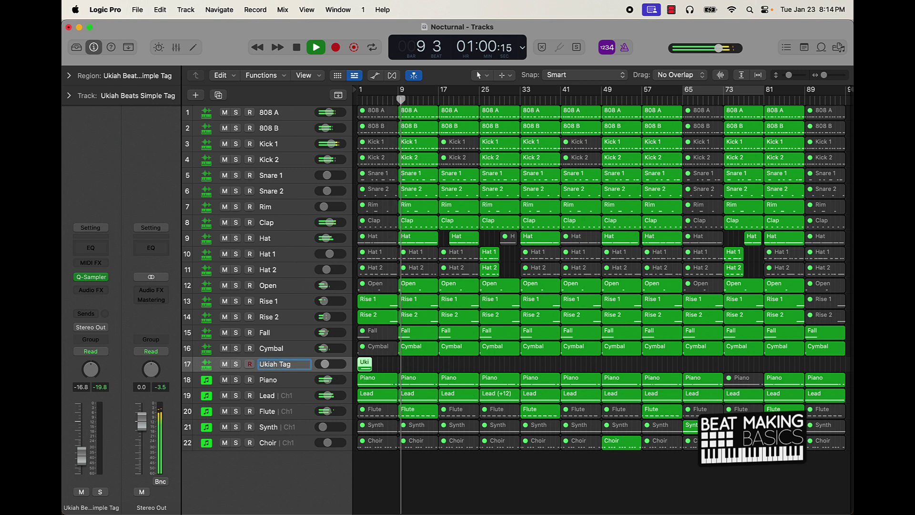
pyautogui.press('Return')
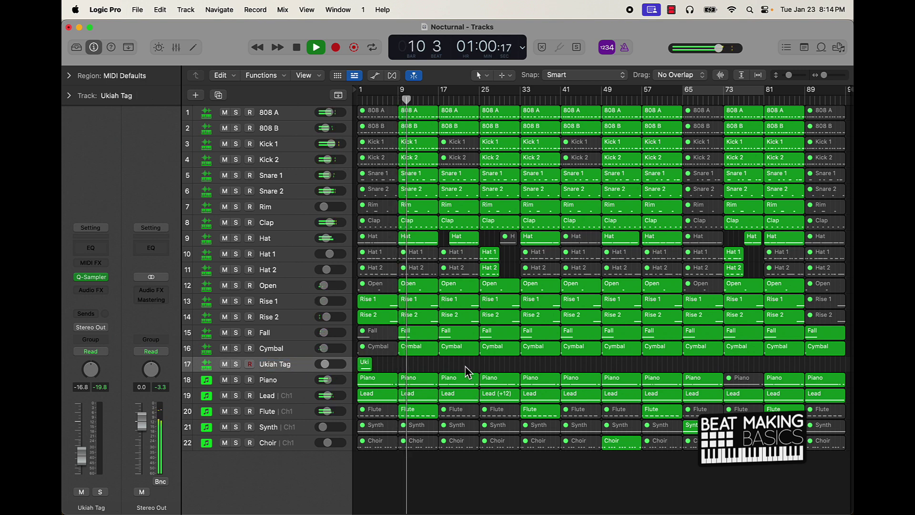
pyautogui.keyDown('ctrl'); pyautogui.keyDown('alt'); pyautogui.click(500, 472); pyautogui.keyUp('alt'); pyautogui.keyUp('ctrl')
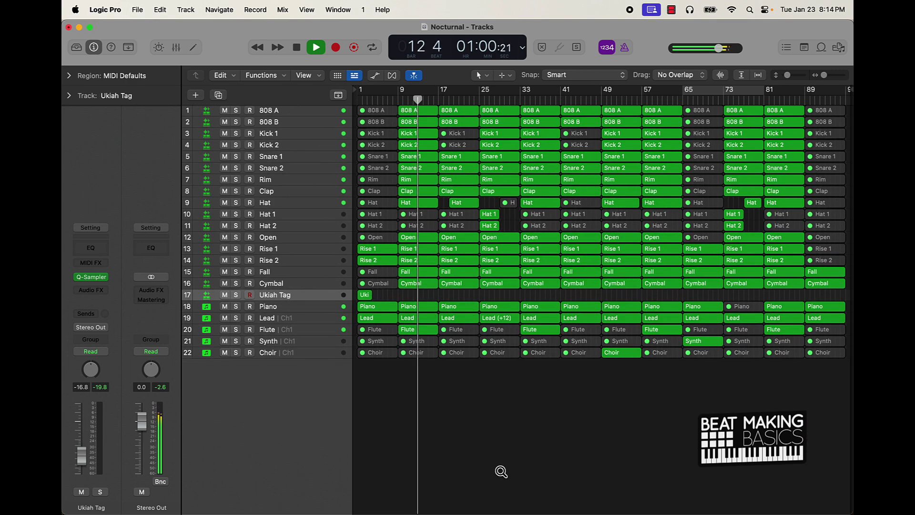
pyautogui.press('super+a')
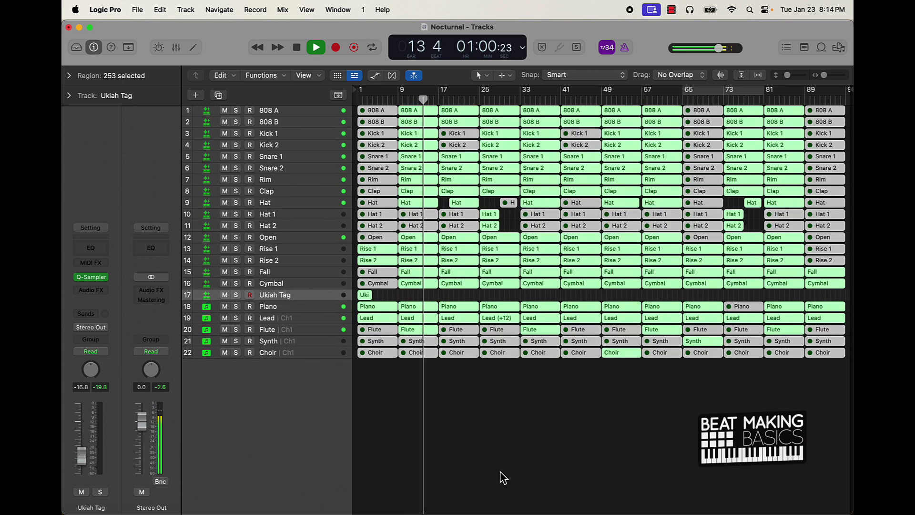
pyautogui.click(501, 472)
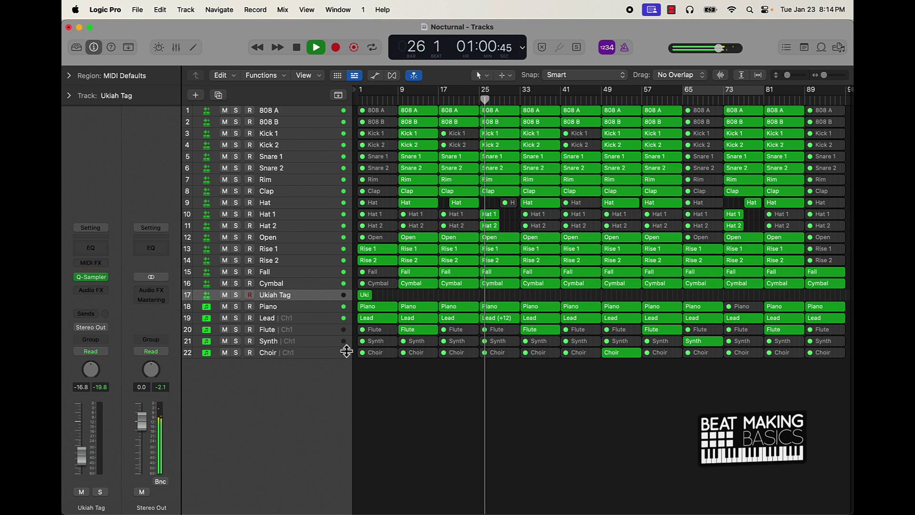
# - Lower the Hat 1 track's volume to -9.8 dB and unmute the Hat region at bar 29
pyautogui.click(284, 215)
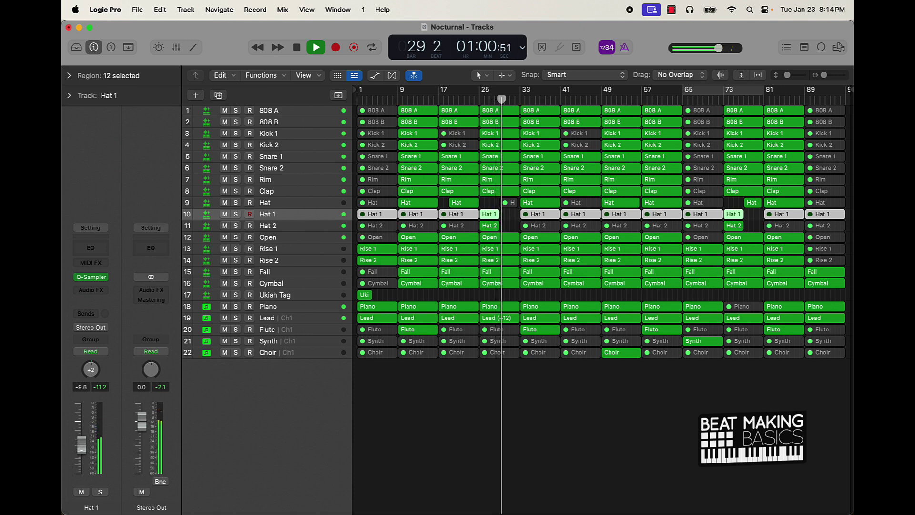
pyautogui.click(513, 203)
pyautogui.hotkey('ctrl', 'm')
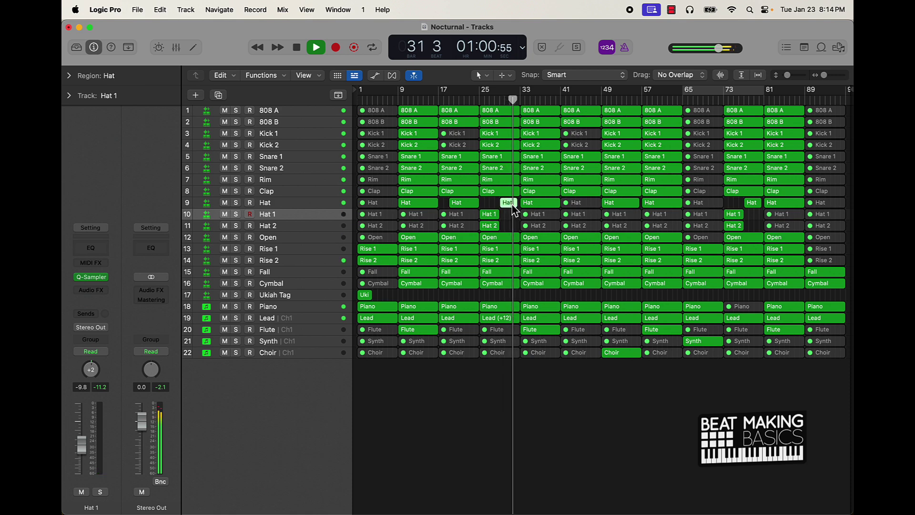
pyautogui.press('super+Right')
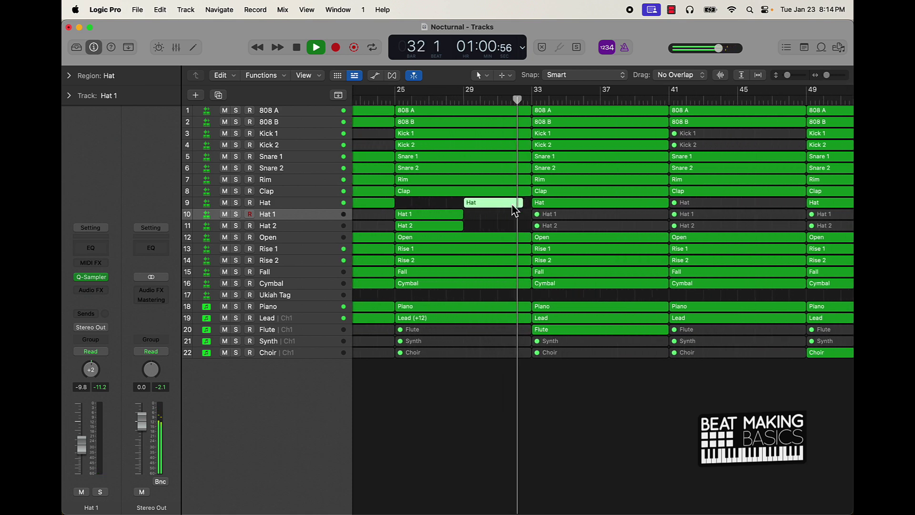
# - Lower the Hat 1 track's volume further to -12.6 dB
pyautogui.click(310, 222)
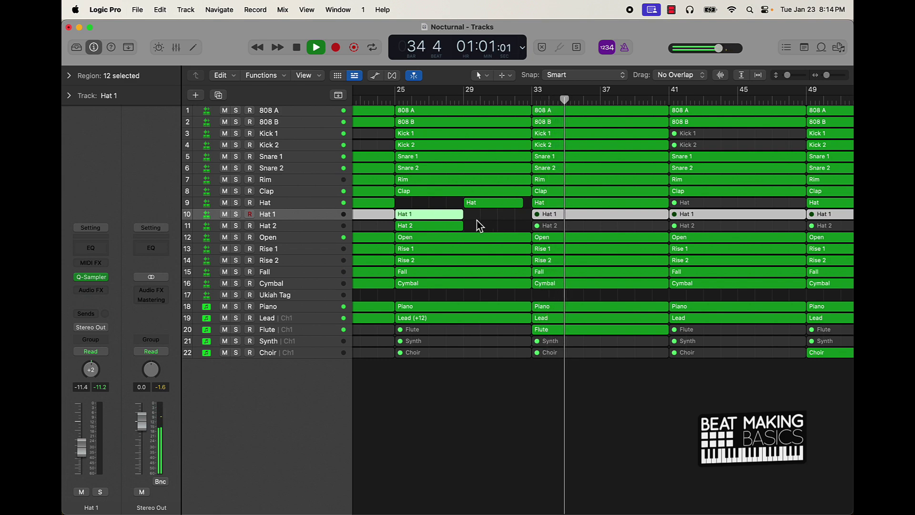
pyautogui.click(443, 224)
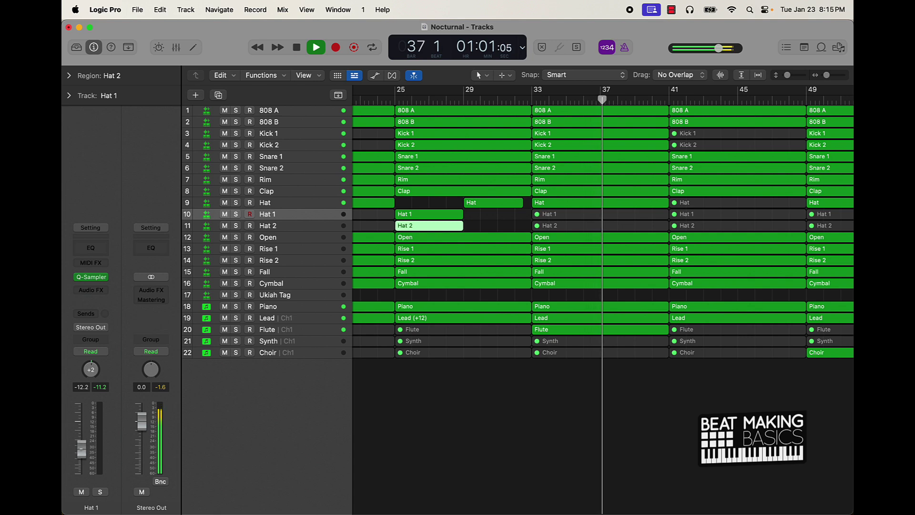
pyautogui.click(495, 228)
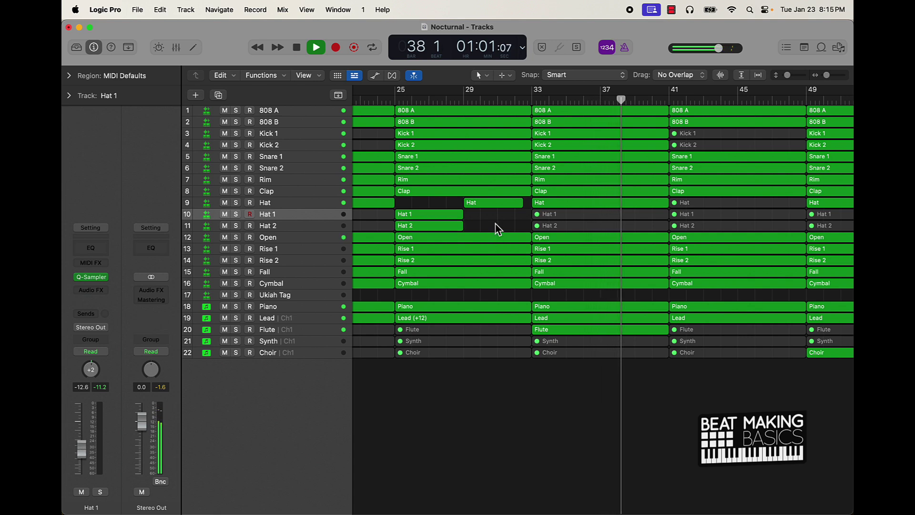
# - Rename the hat tracks in order: Hat 1 as "Hat 2", Hat 2 as "Hat 3", and Hat as "Hat 1"
pyautogui.doubleClick(284, 215)
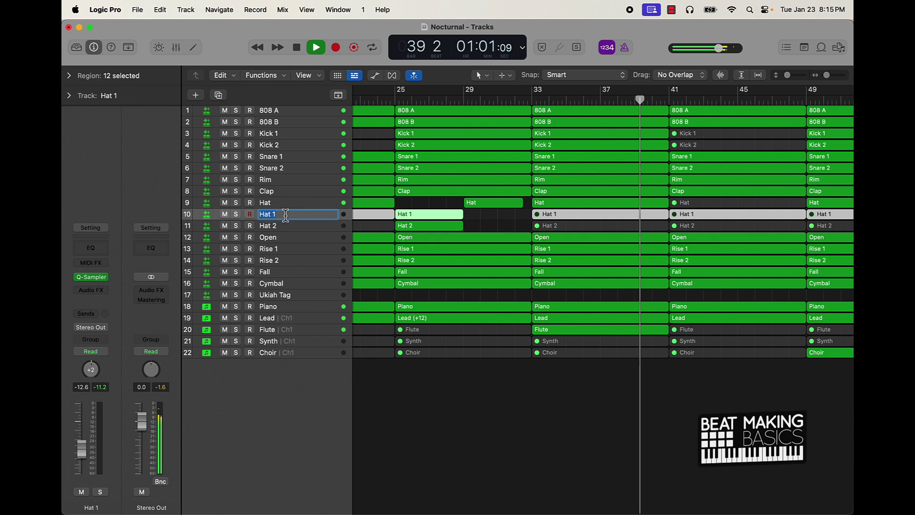
pyautogui.write('Hat 2')
pyautogui.press('Return')
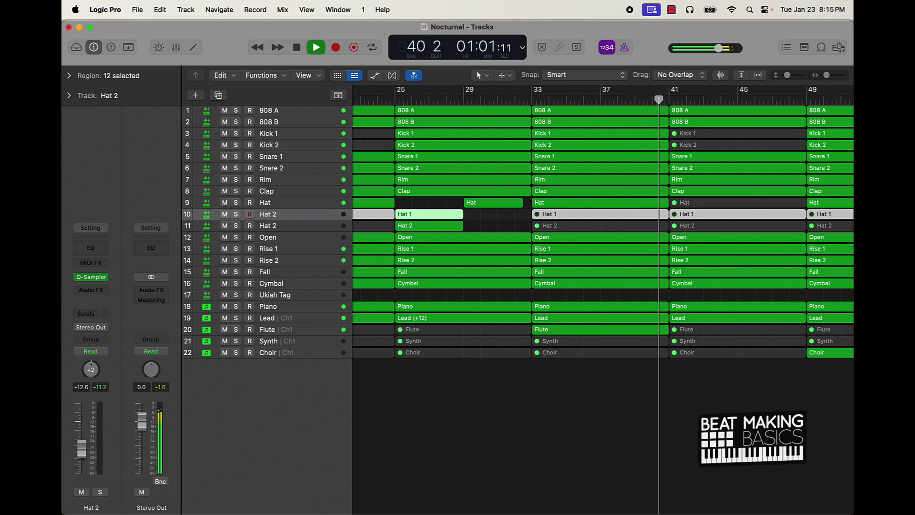
pyautogui.doubleClick(285, 225)
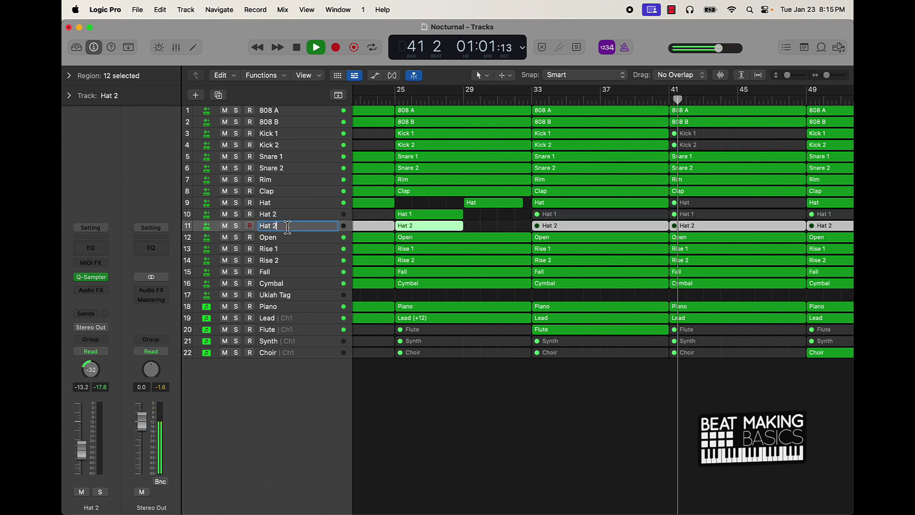
pyautogui.press('BackSpace')
pyautogui.write('3')
pyautogui.press('Return')
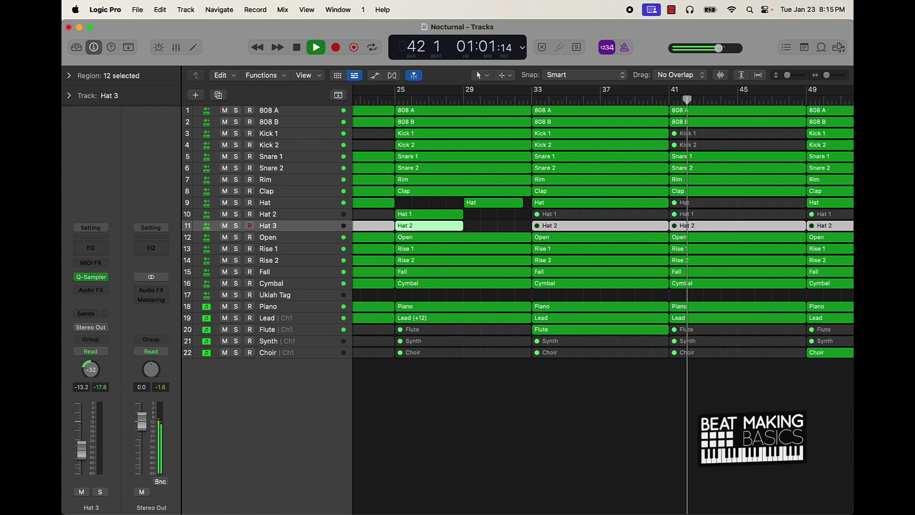
pyautogui.doubleClick(277, 203)
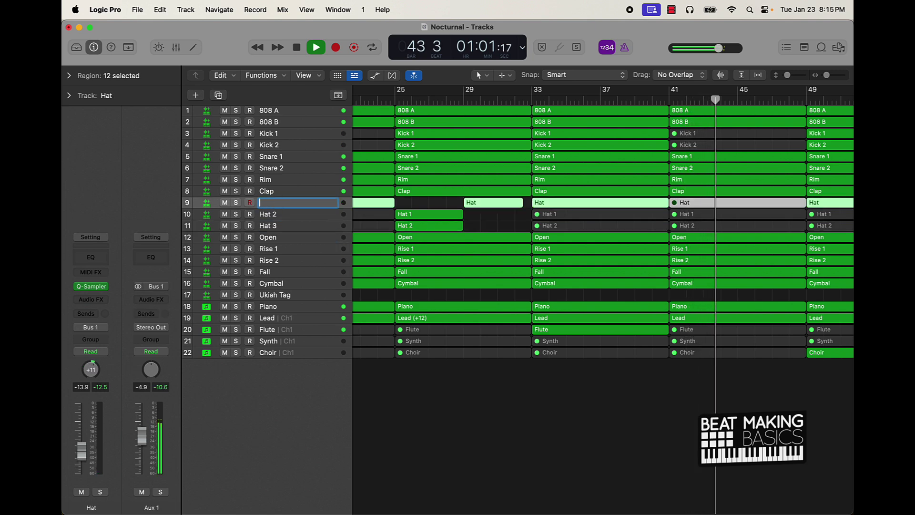
pyautogui.write('Hat 1')
pyautogui.press('Return')
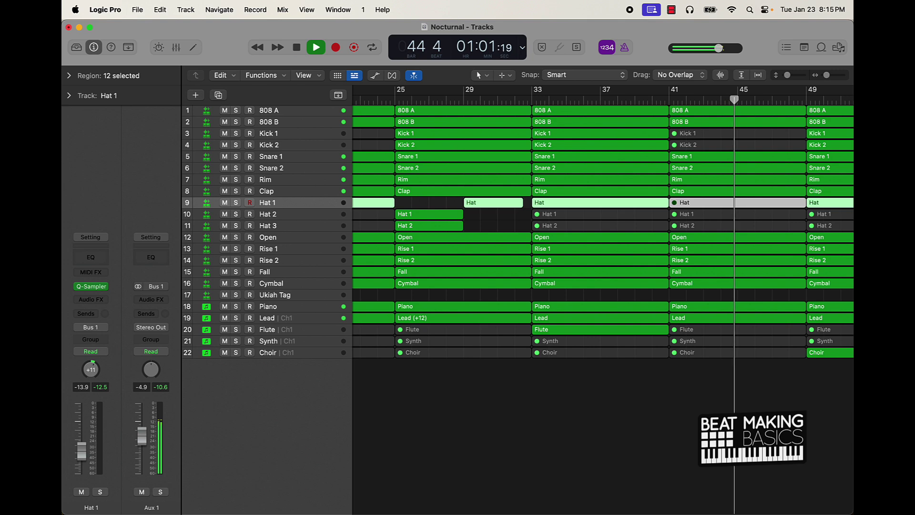
# - Name all regions in the arrangement after their tracks
pyautogui.press('cmd+a')
pyautogui.hotkey('alt', 'shift', 'n')
pyautogui.click(518, 408)
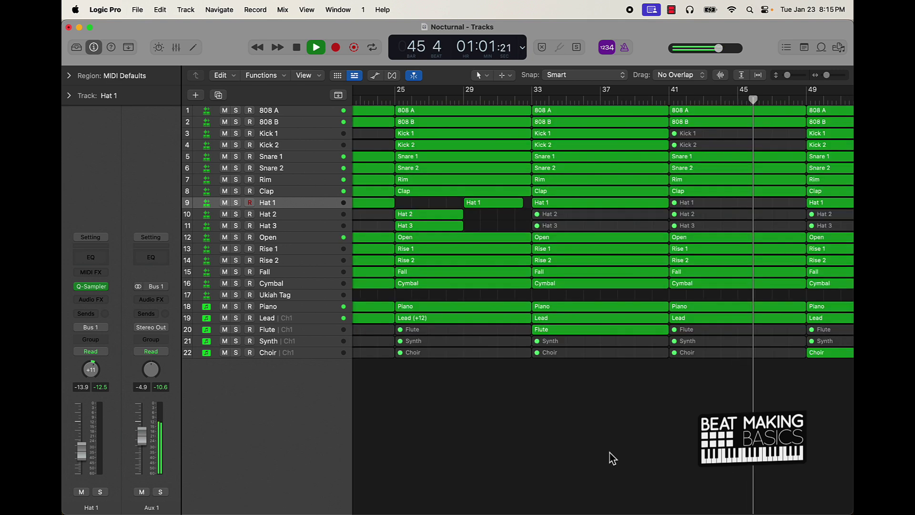
# - Raise the Choir track's volume to -8.8 dB, and set the Hat 1 track to -10.0 dB with pan at +5
pyautogui.keyDown('ctrl'); pyautogui.keyDown('alt'); pyautogui.click(600, 395); pyautogui.keyUp('alt'); pyautogui.keyUp('ctrl')
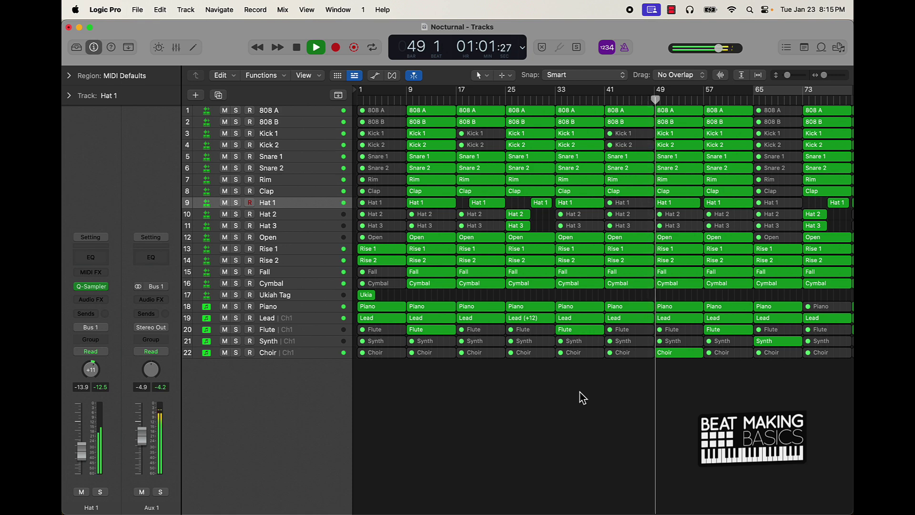
pyautogui.click(267, 352)
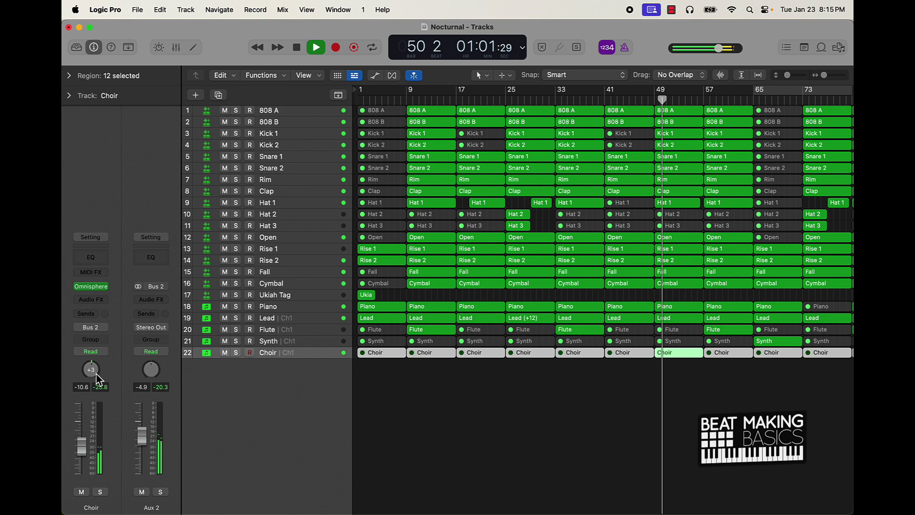
pyautogui.click(433, 417)
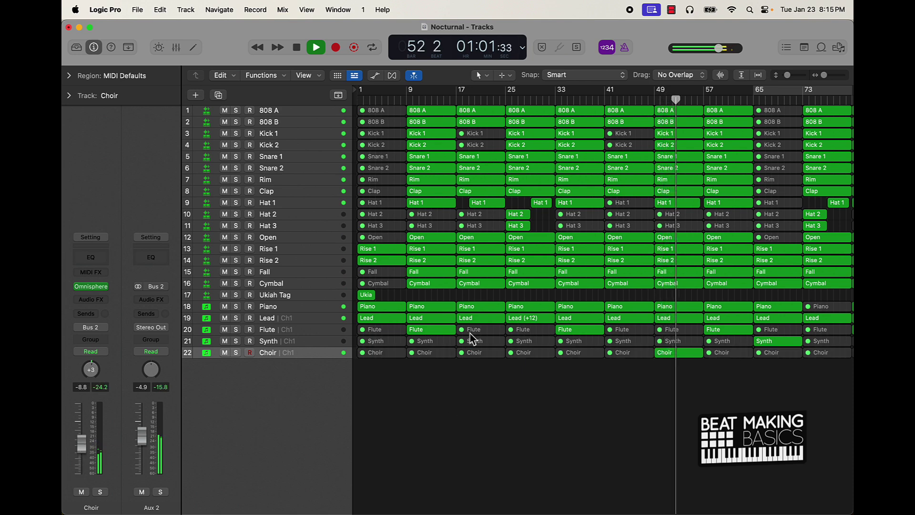
pyautogui.click(305, 204)
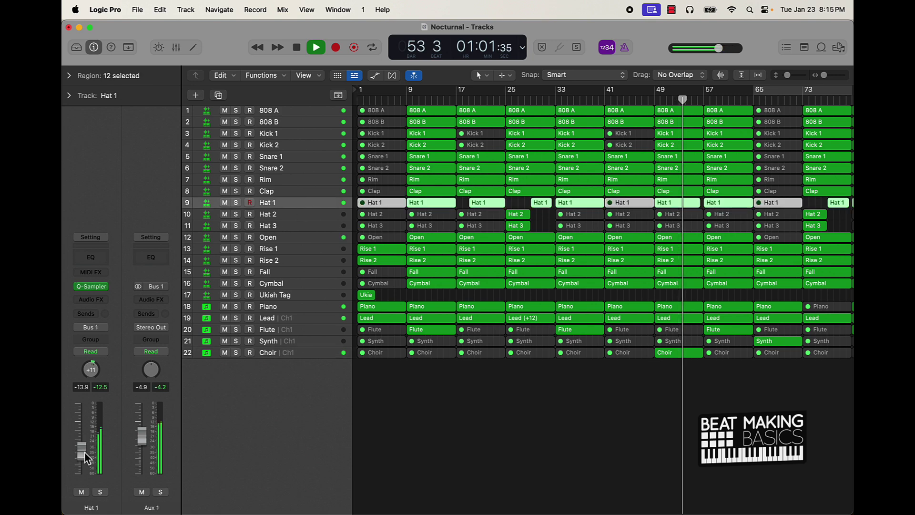
pyautogui.click(606, 393)
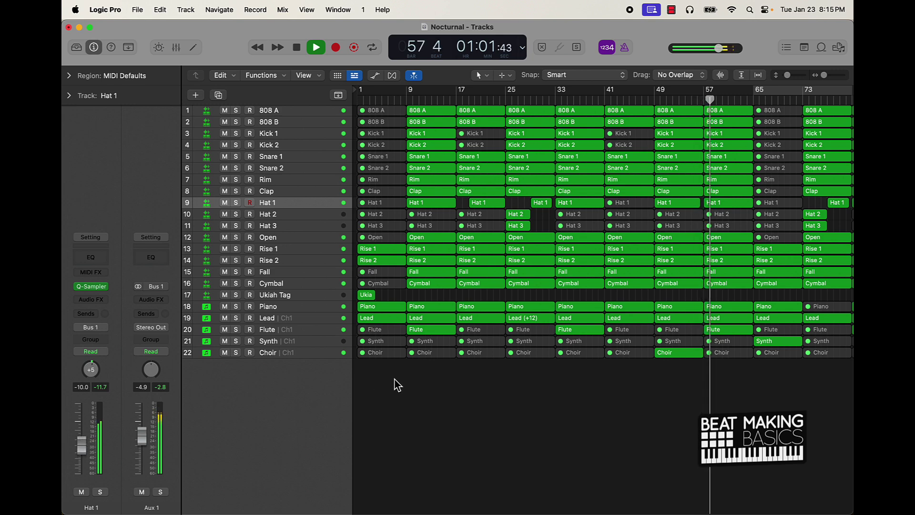
# - Raise the Clap track's volume to -5.0 dB
pyautogui.hscroll(3, 397, 385)
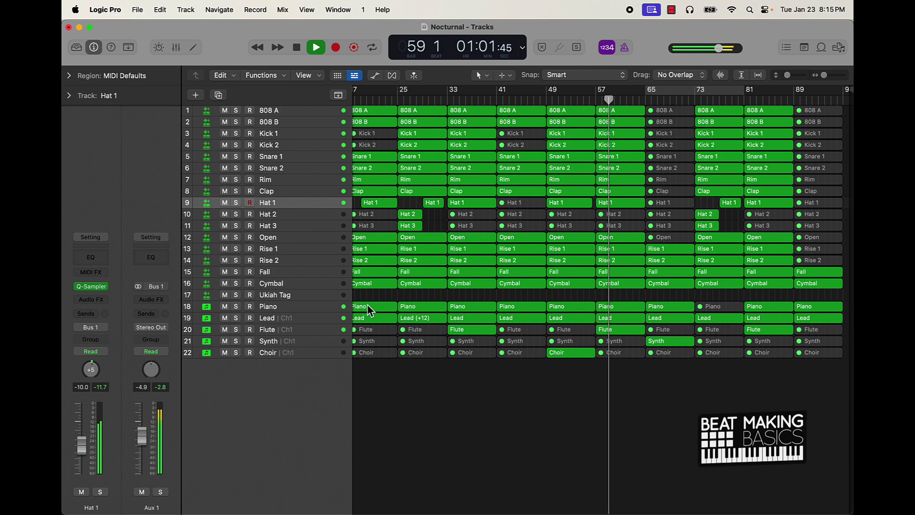
pyautogui.click(292, 192)
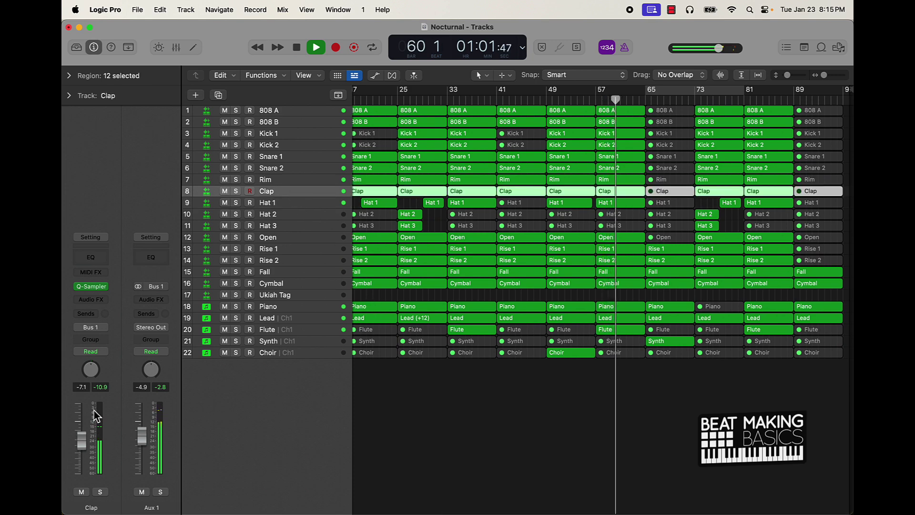
pyautogui.moveTo(92, 435); pyautogui.dragTo(91, 432)
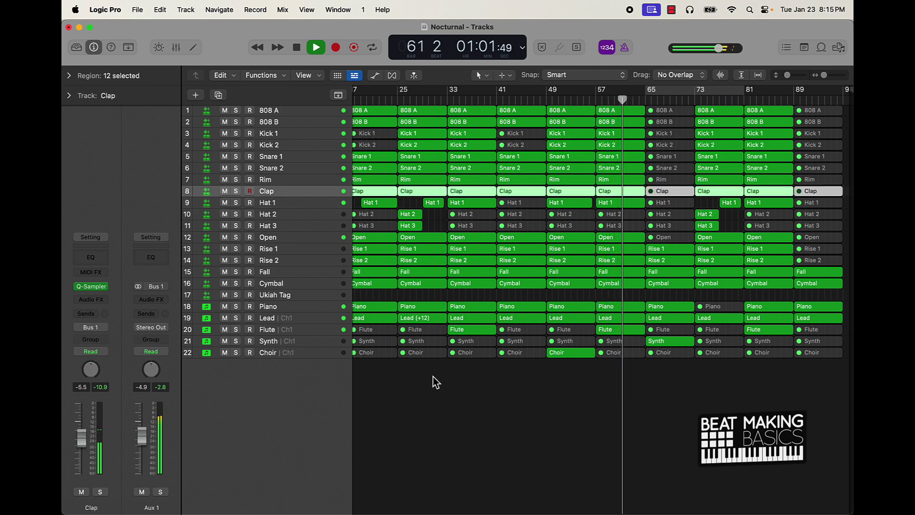
pyautogui.click(402, 382)
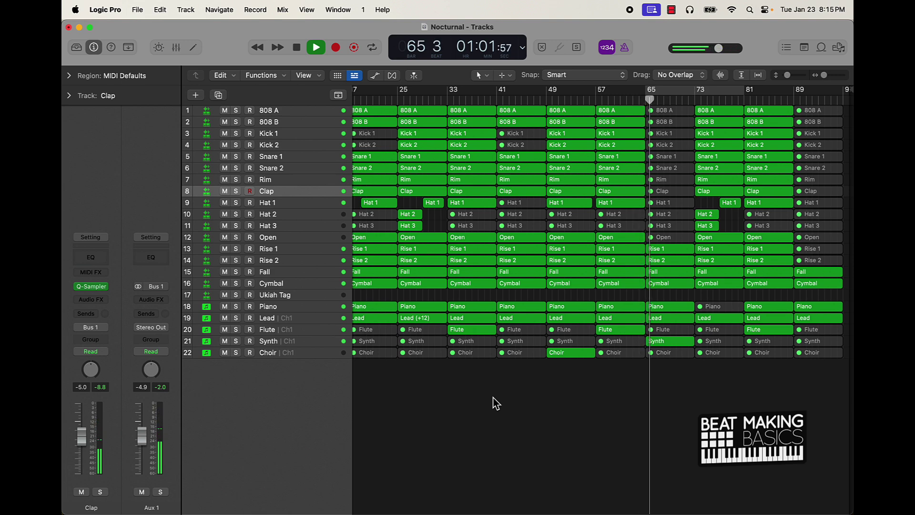
# - Set the Synth track's volume to -18.0 dB and its pan to +1
pyautogui.click(295, 341)
pyautogui.moveTo(81, 452); pyautogui.dragTo(80, 458)
pyautogui.moveTo(90, 369); pyautogui.dragTo(91, 364)
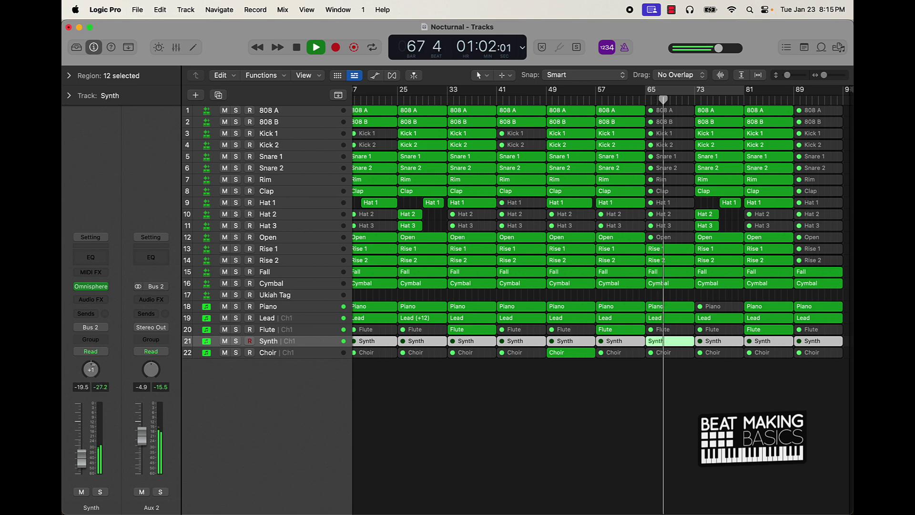
pyautogui.moveTo(81, 458); pyautogui.dragTo(80, 456)
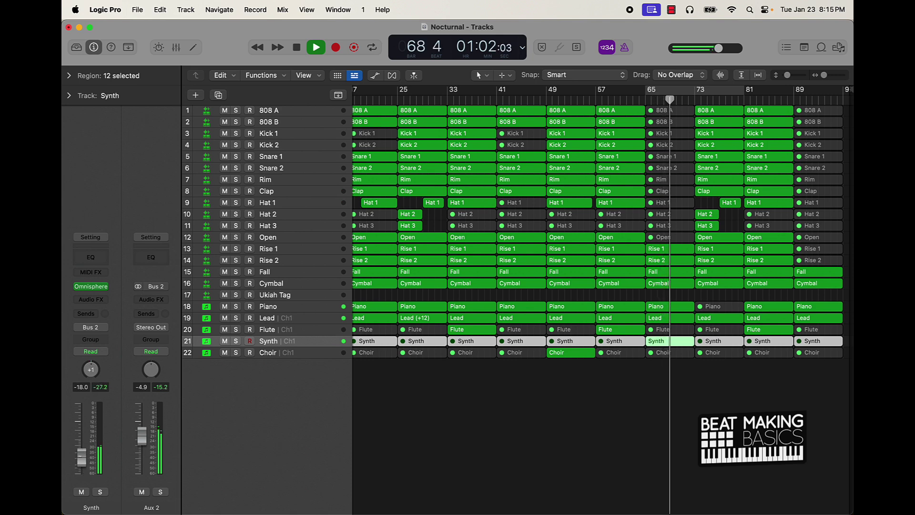
pyautogui.click(482, 417)
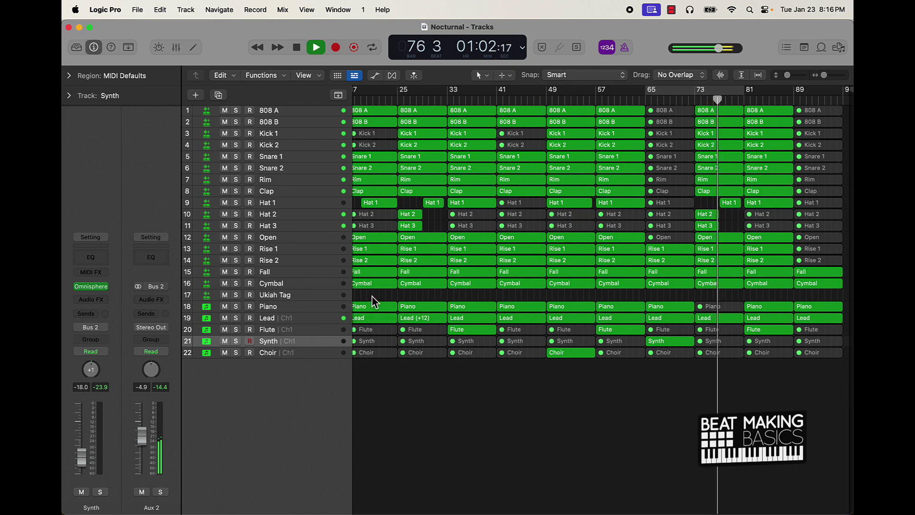
pyautogui.click(281, 226)
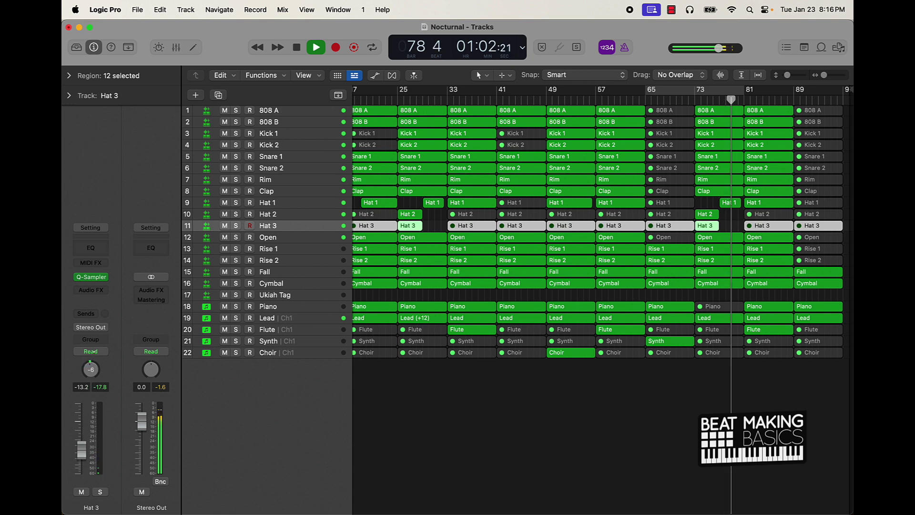
pyautogui.click(644, 386)
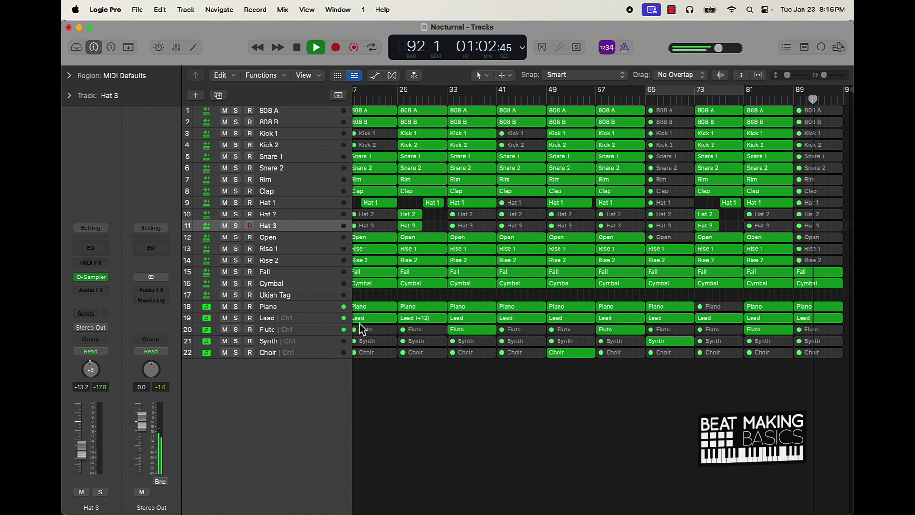
# - Move the Piano, Lead, Flute, Synth and Choir tracks together to the start of the track list, above 808 A
pyautogui.click(292, 306)
pyautogui.keyDown('shift'); pyautogui.click(292, 352); pyautogui.keyUp('shift')
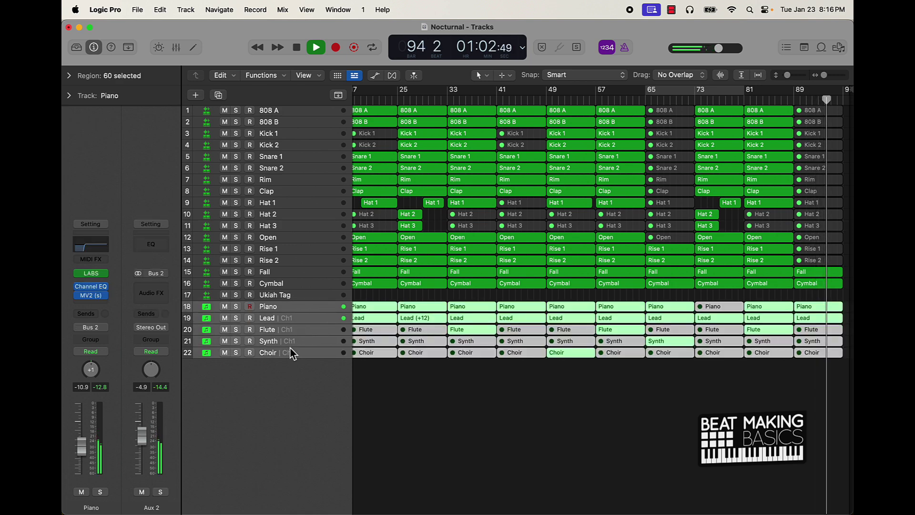
pyautogui.moveTo(290, 310); pyautogui.dragTo(305, 81)
pyautogui.click(423, 376)
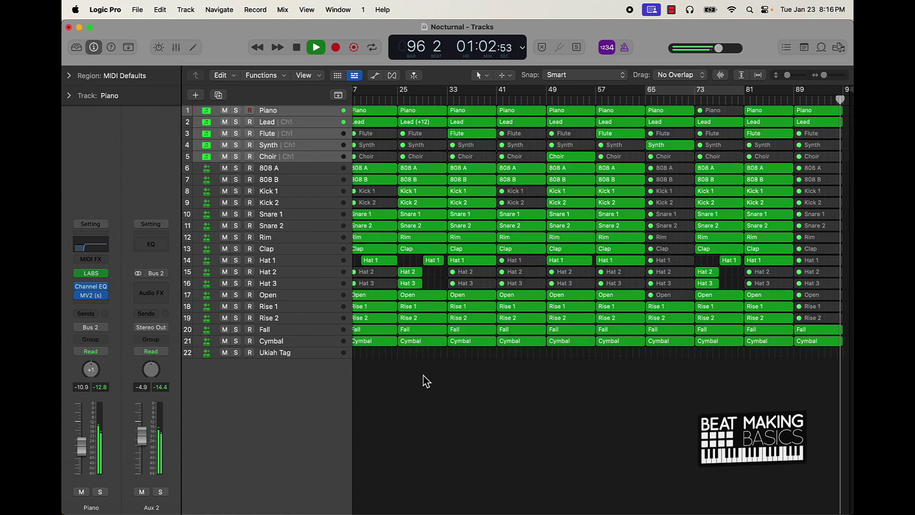